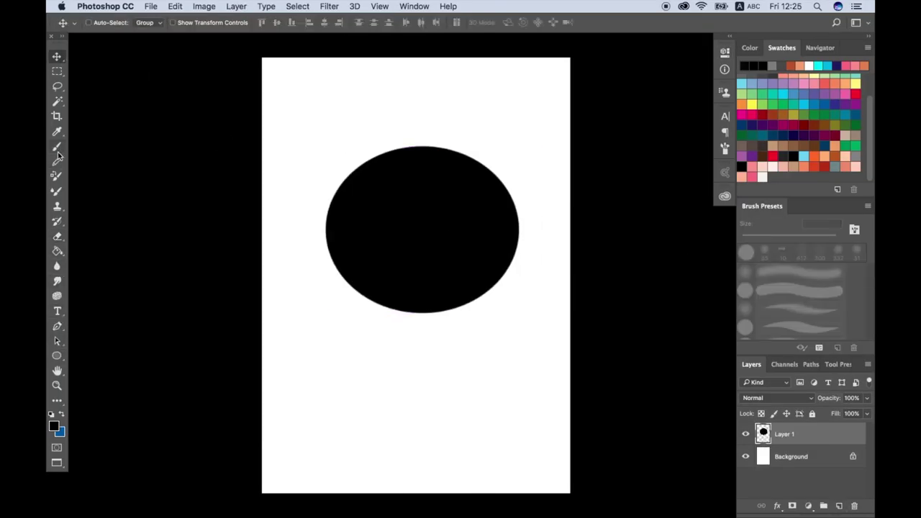
Step: Erase the ellipse's bottom flat and paint a small knob on its top
key(e)
drag(513, 296, 366, 297)
drag(471, 306, 395, 309)
key(b)
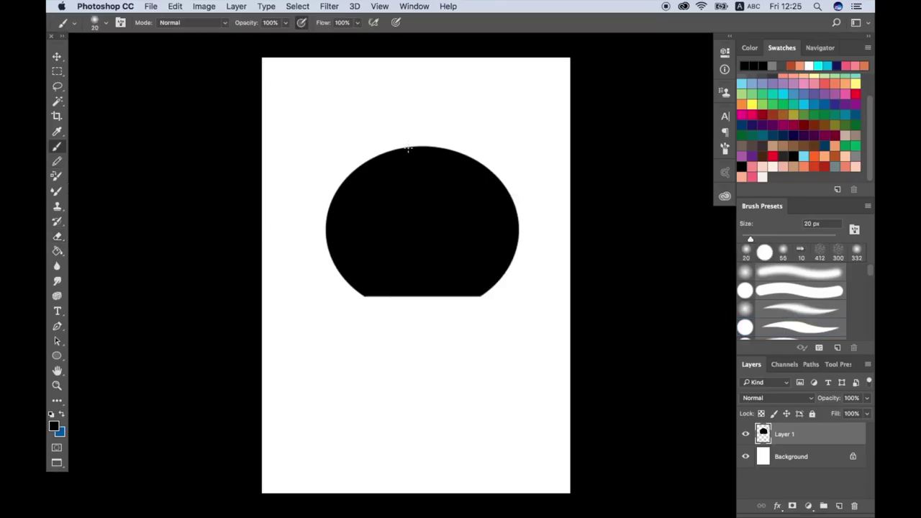
drag(402, 149, 434, 148)
Step: Paint the black ellipse light blue and light grey with a 444 px brush
scroll(435, 147, up, 3)
scroll(366, 197, down, 5)
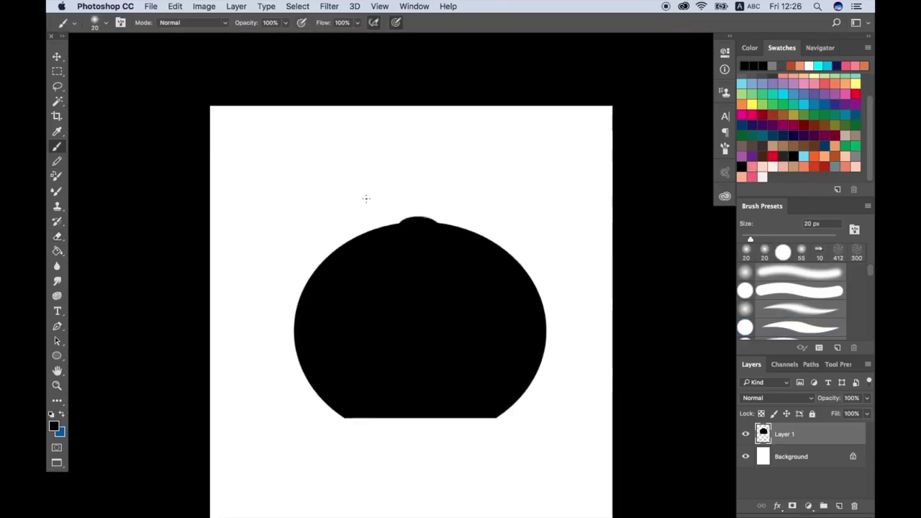
right_click(464, 290)
drag(503, 321, 569, 321)
click(742, 109)
drag(374, 302, 497, 310)
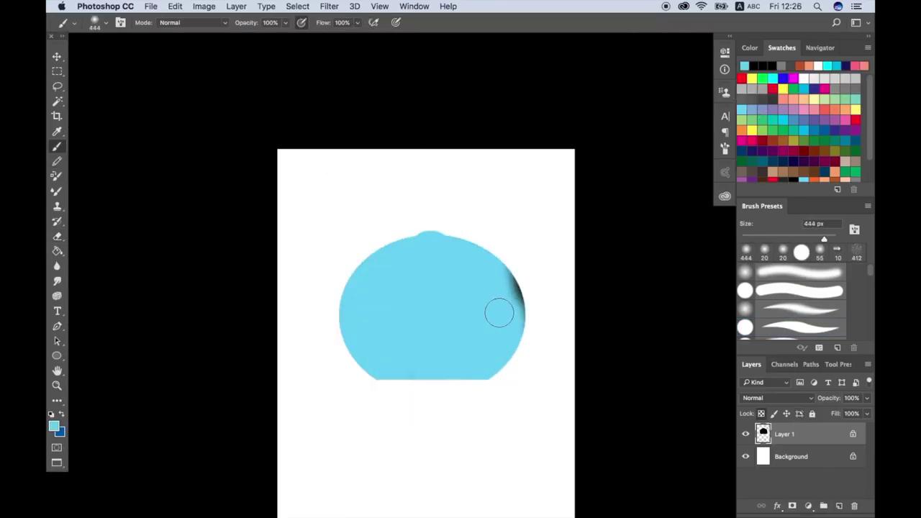
click(746, 88)
mouse_move(389, 288)
mouse_down()
mouse_move(489, 347)
mouse_move(356, 381)
mouse_move(410, 395)
mouse_move(457, 225)
mouse_move(448, 222)
mouse_move(460, 227)
mouse_up()
Step: Pick cyan, then choose a dark blue shade as the painting colour
click(837, 77)
click(54, 426)
click(403, 238)
click(576, 132)
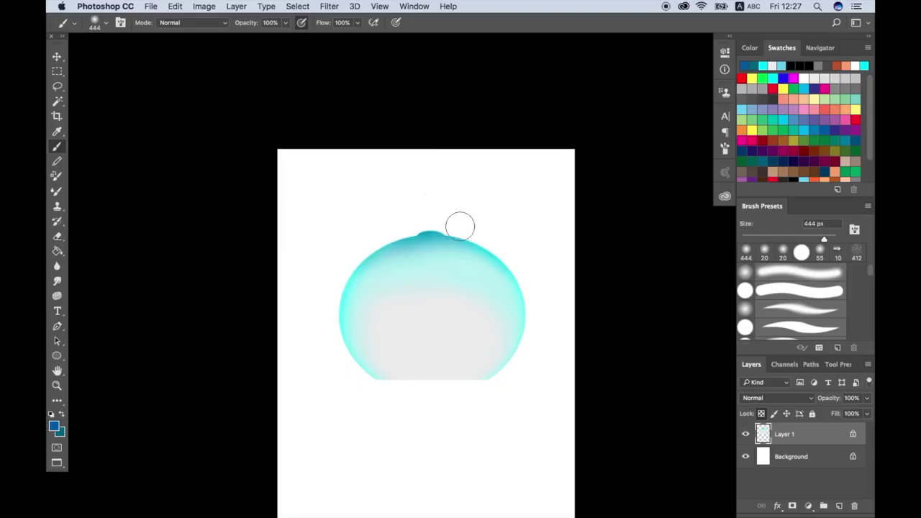
click(54, 426)
click(574, 132)
Step: Shade the bowl's left and right edges with a smaller brush
right_click(488, 308)
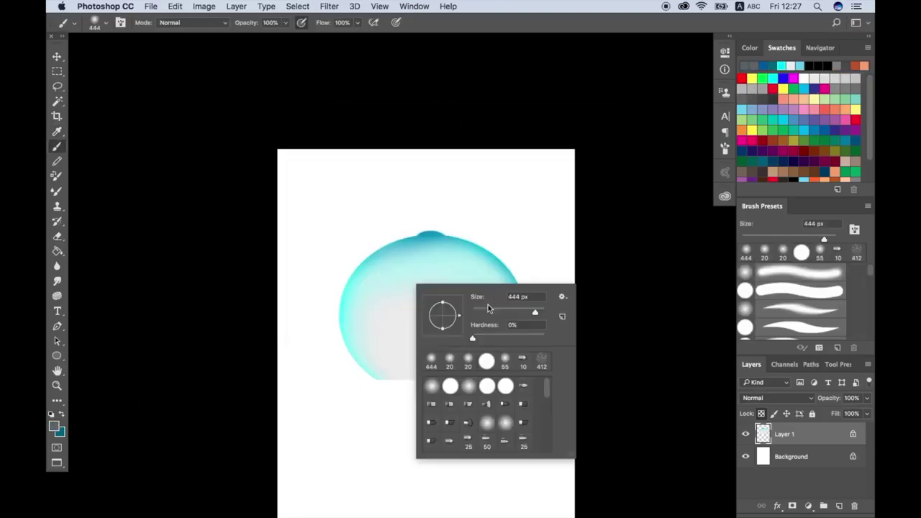
click(488, 308)
key(Return)
drag(344, 309, 381, 244)
key(super+equal)
mouse_move(255, 306)
mouse_down()
mouse_move(557, 309)
mouse_move(567, 375)
mouse_move(343, 456)
mouse_move(504, 453)
mouse_up()
Step: Lighten the bowl's bottom edge using a 19–36 px brush at 49% opacity
right_click(485, 407)
double_click(393, 380)
shift+right_click(377, 383)
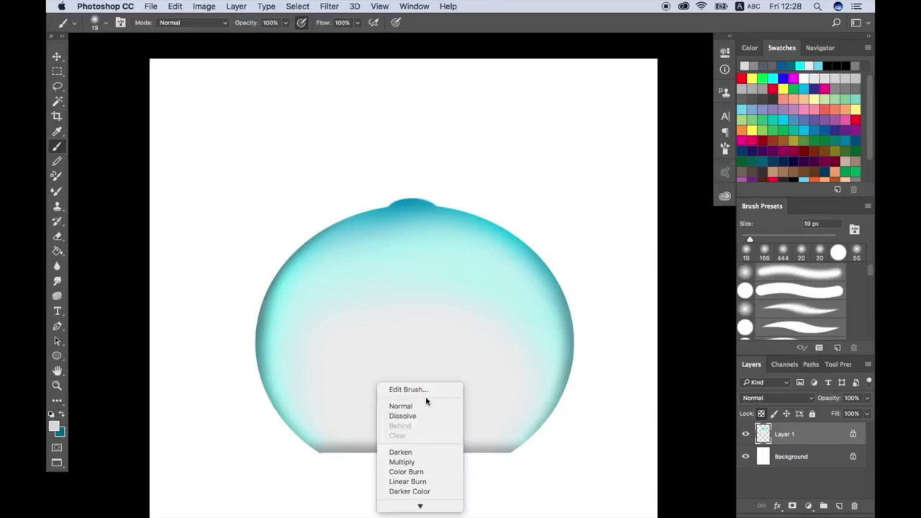
key(Escape)
drag(460, 424, 503, 425)
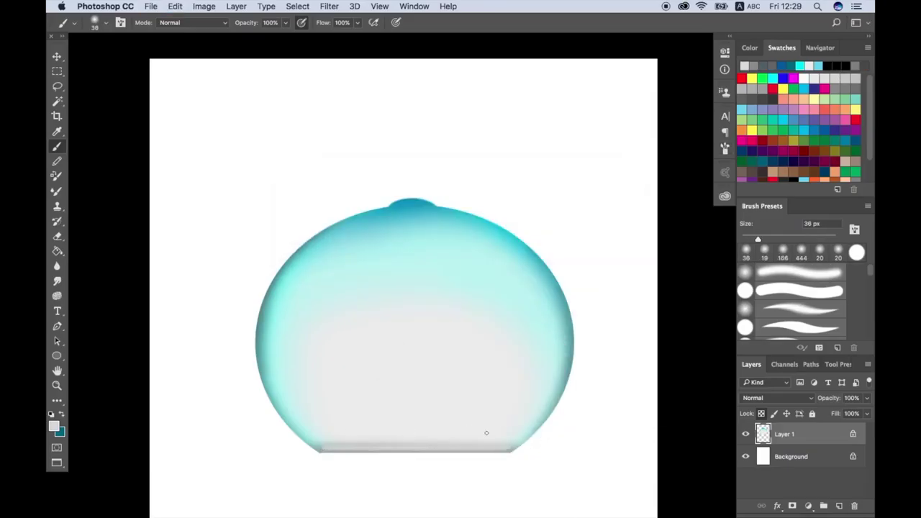
right_click(377, 445)
key(Return)
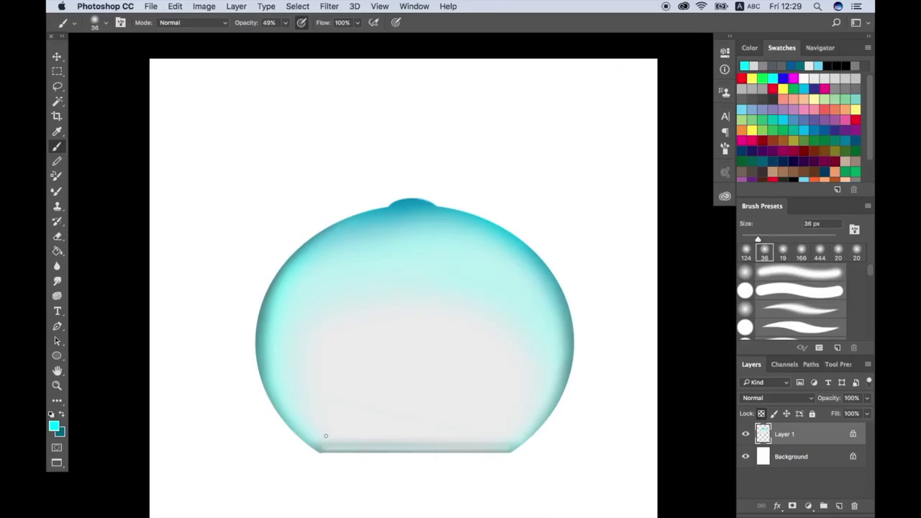
Step: Add Layer 2 and brush vertical dark-teal streaks down the bowl
click(839, 506)
click(763, 151)
right_click(335, 223)
right_click(382, 245)
drag(390, 201, 329, 428)
key(ctrl+z)
drag(411, 209, 406, 418)
drag(338, 231, 306, 432)
drag(468, 223, 529, 403)
Step: Paint thin dark rib lines on the bowl at full opacity
right_click(432, 238)
drag(343, 243, 329, 268)
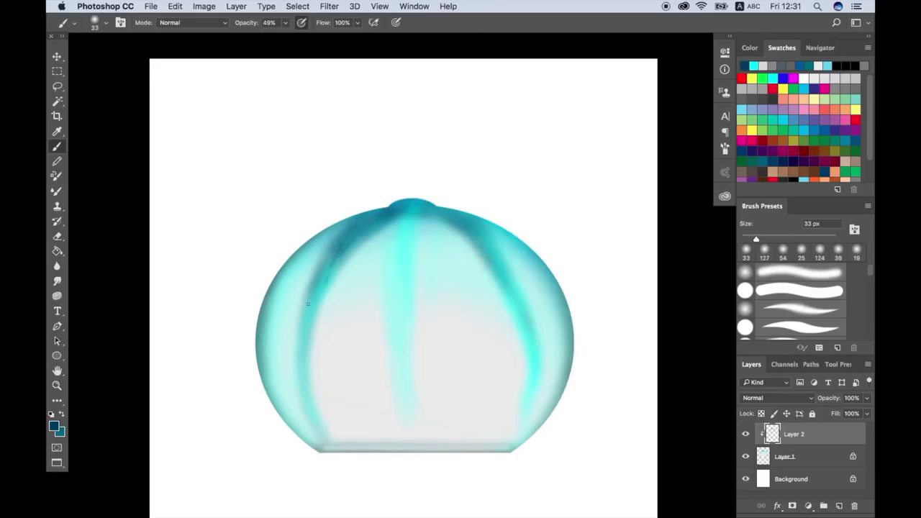
key(0)
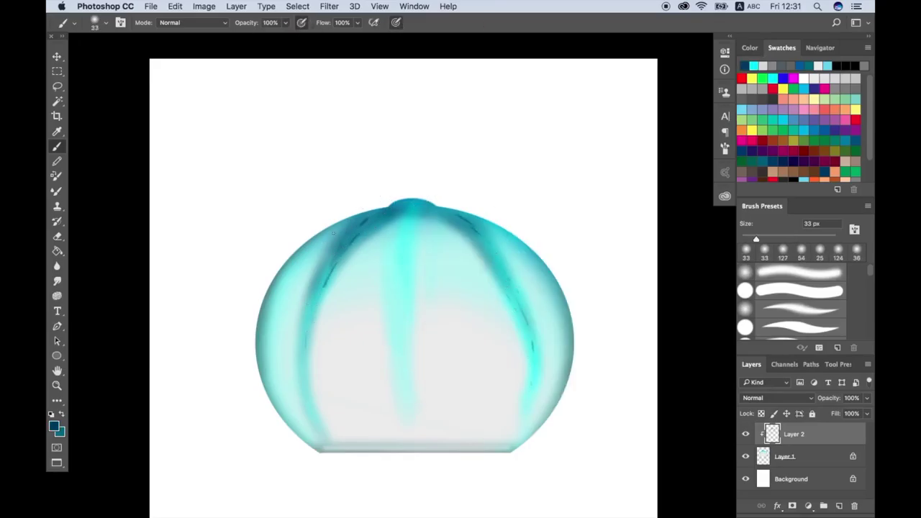
right_click(400, 318)
key(x)
drag(274, 329, 446, 339)
Step: Rotate the bowl about 22.76° with Free Transform and apply it
key(ctrl+z)
key(ctrl+t)
drag(553, 120, 616, 190)
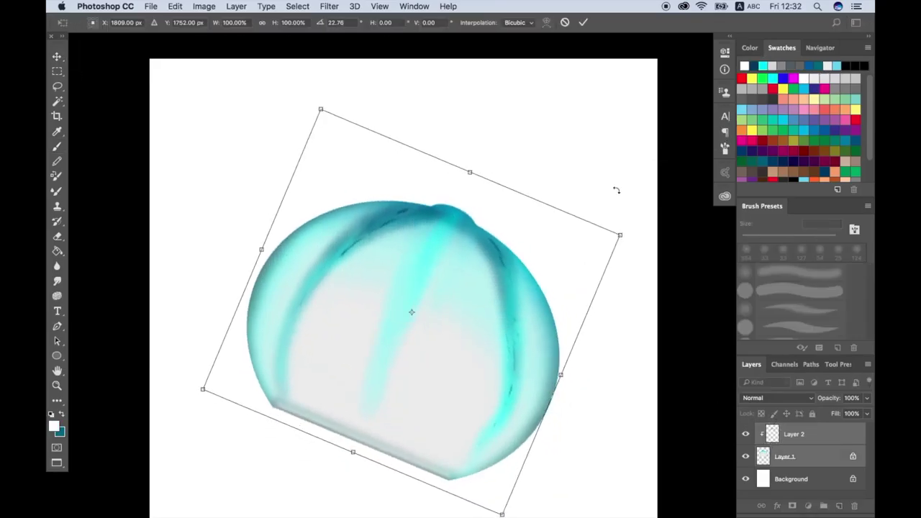
key(Return)
key(ctrl+minus)
click(56, 146)
key(ctrl+plus)
Step: Paint a white highlight on the bowl's upper right with a 118 px brush
mouse_move(437, 141)
mouse_down()
mouse_move(464, 136)
mouse_move(497, 184)
mouse_up()
right_click(475, 172)
key(Return)
right_click(382, 173)
key(Return)
right_click(346, 193)
key(Return)
Step: Add clipped Layer 3 and paint a green seaweed stalk with a 60 px brush
key(ctrl+shift+alt+n)
right_click(469, 240)
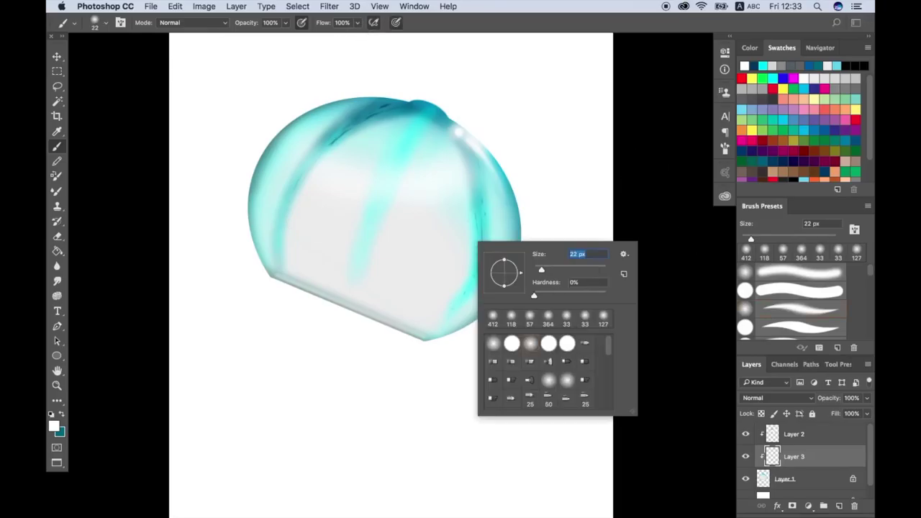
text(60)
key(Return)
alt+click(433, 336)
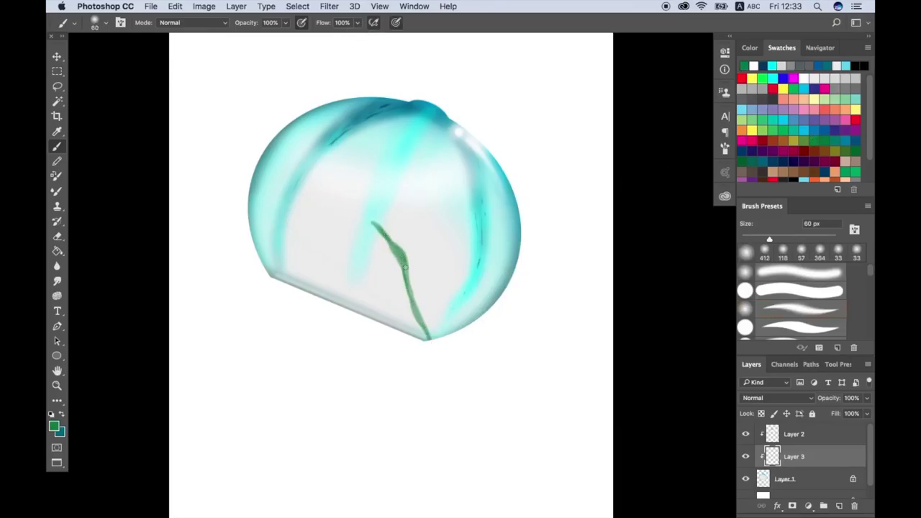
drag(427, 338, 429, 329)
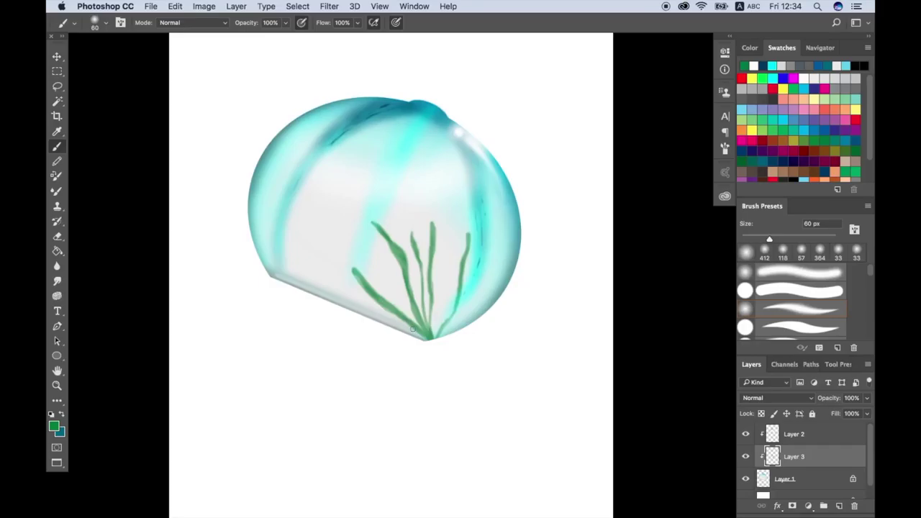
Step: Move the seaweed above the teal streaks, shrink it to two-thirds, tilt it, and add a leaf
key(ctrl+bracketright)
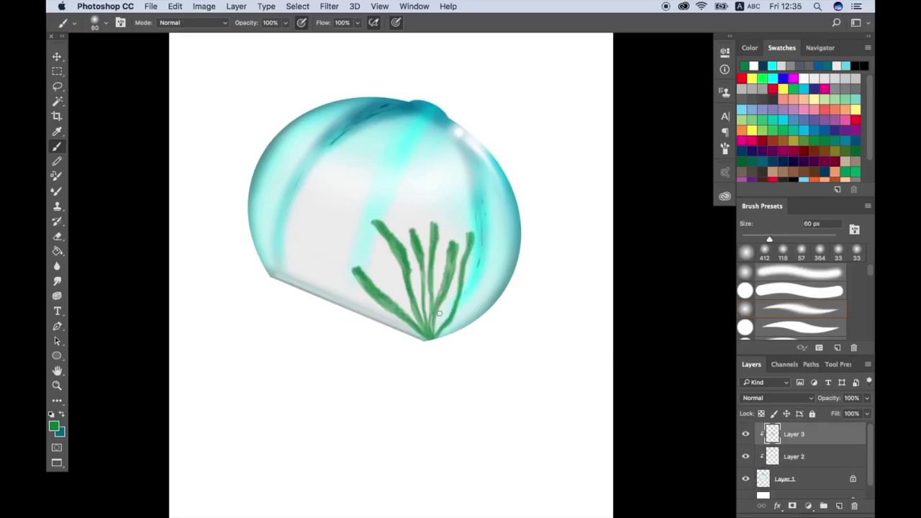
key(ctrl+t)
drag(350, 207, 395, 262)
drag(497, 256, 507, 281)
key(Return)
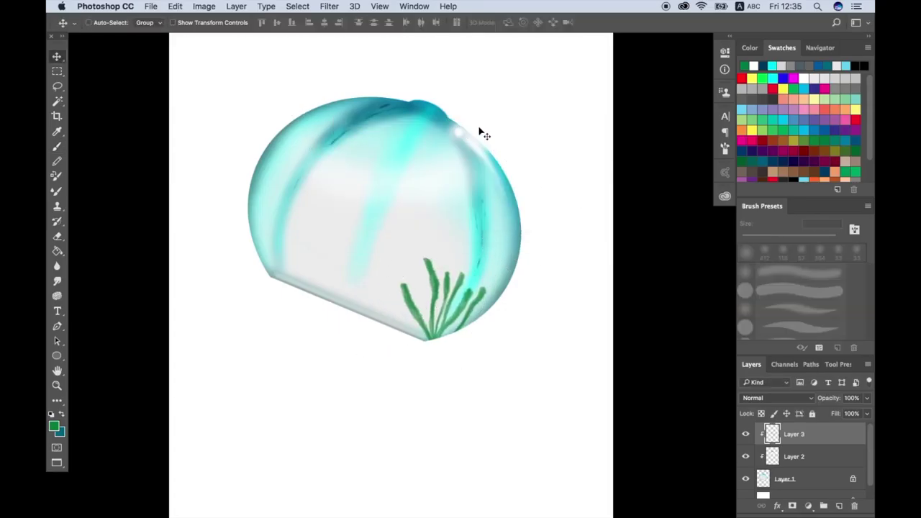
key(b)
drag(423, 335, 393, 301)
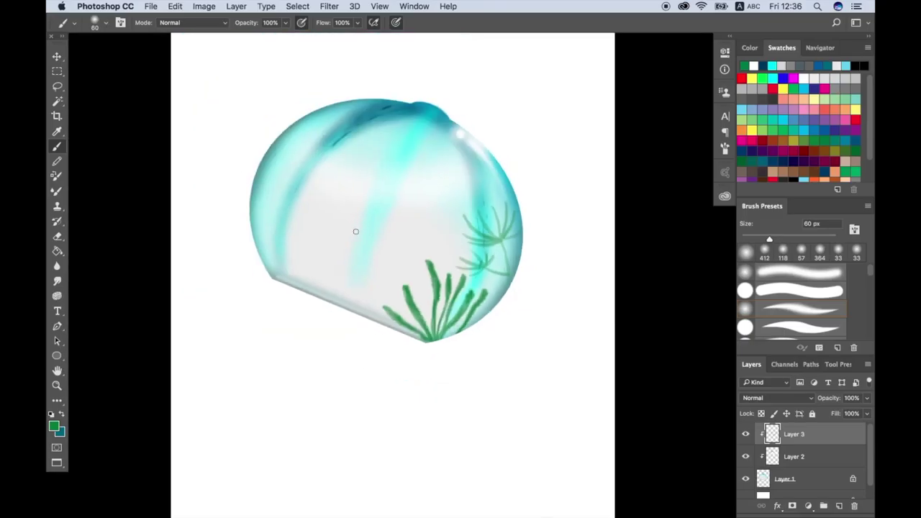
Step: Lock the seaweed layer's transparency and repaint it brighter green, ending at 38 px
key(slash)
right_click(430, 293)
key(Return)
drag(430, 294, 371, 316)
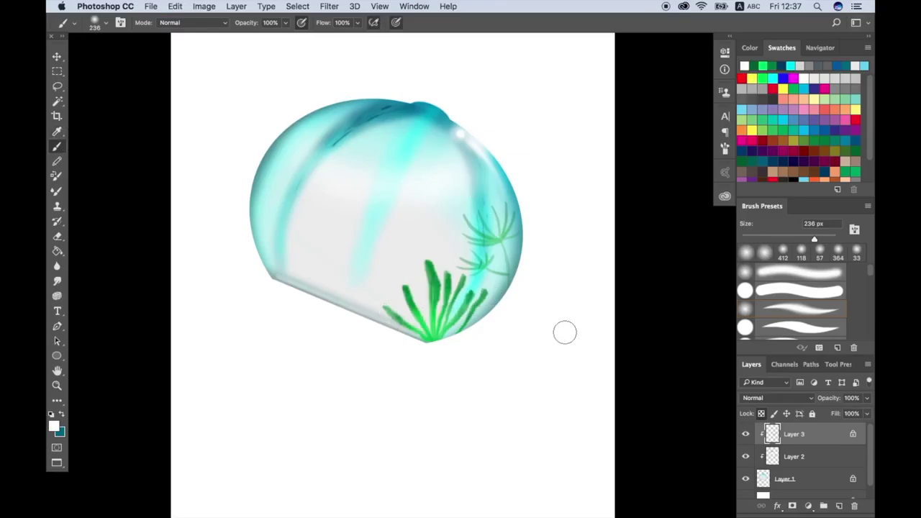
right_click(526, 315)
text(38)
key(Return)
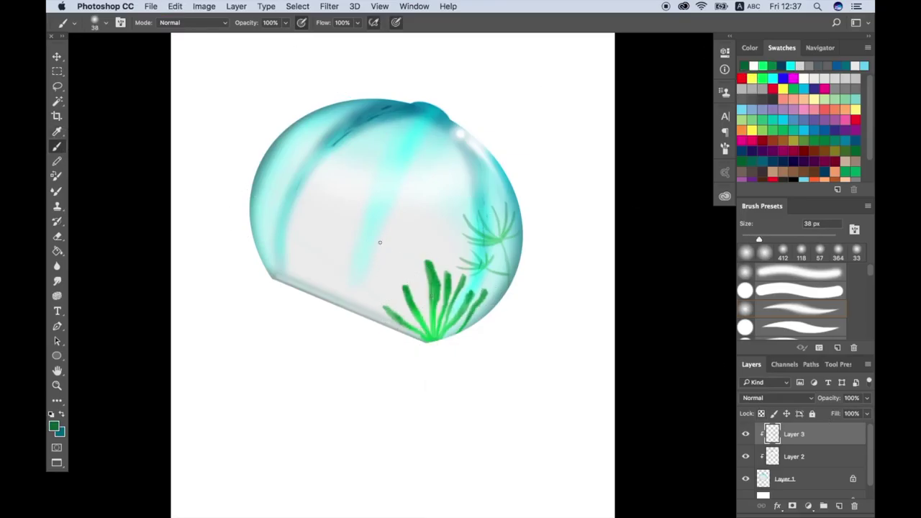
Step: Touch up the seaweed in another green at 55 and 36 px, then add Layer 4 in red
right_click(380, 220)
text(55)
key(Return)
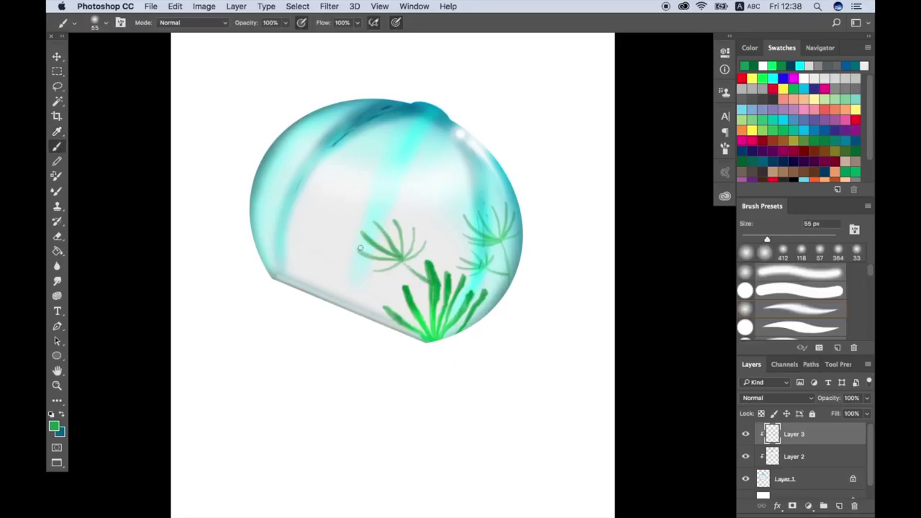
alt+click(397, 259)
right_click(461, 260)
text(36)
key(Return)
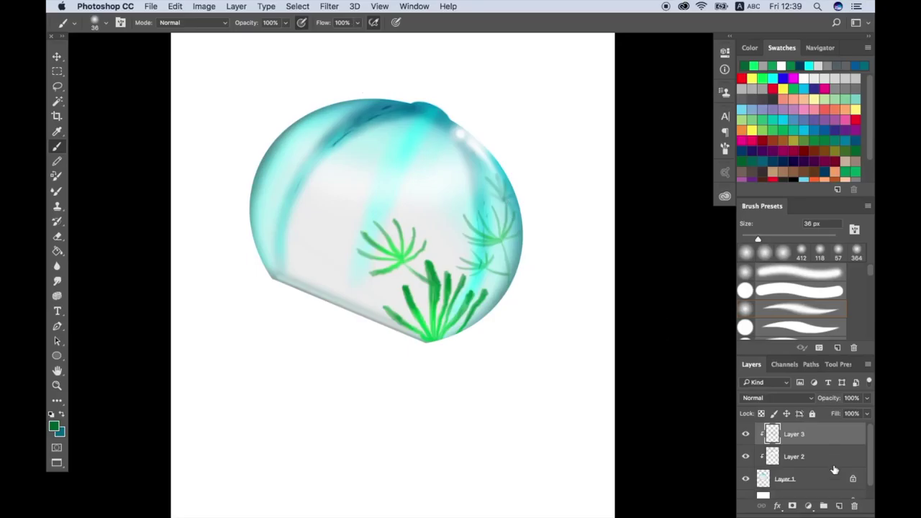
super+click(838, 506)
click(772, 88)
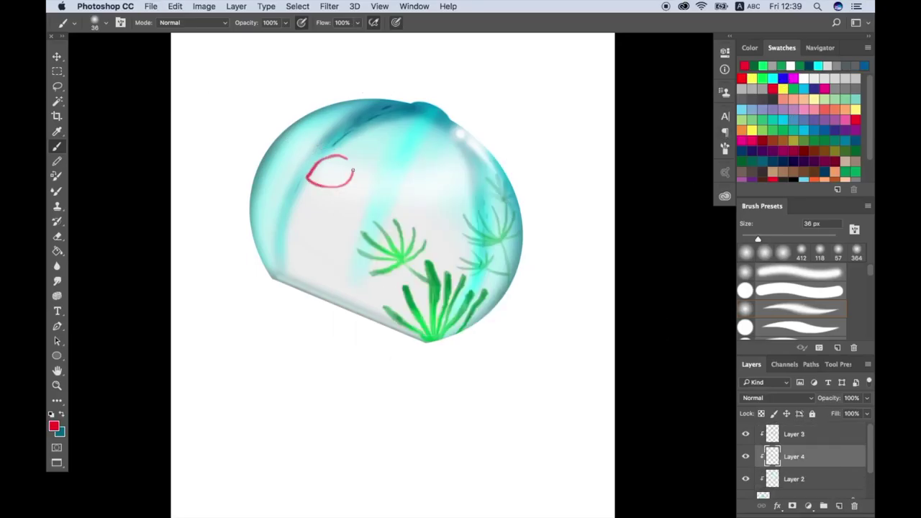
Step: Fill the goldfish outline red and paint its large fanned tail fin
scroll(353, 170, up, 2)
drag(244, 155, 261, 128)
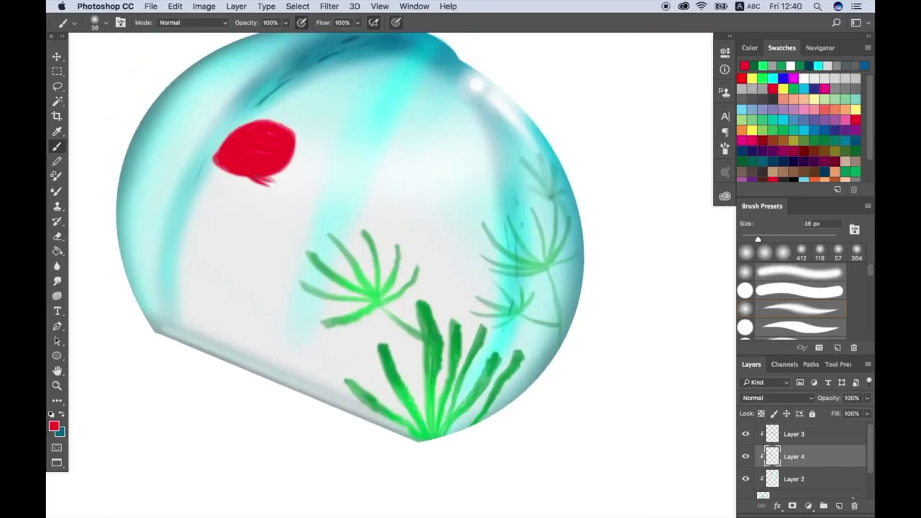
scroll(255, 148, up, 2)
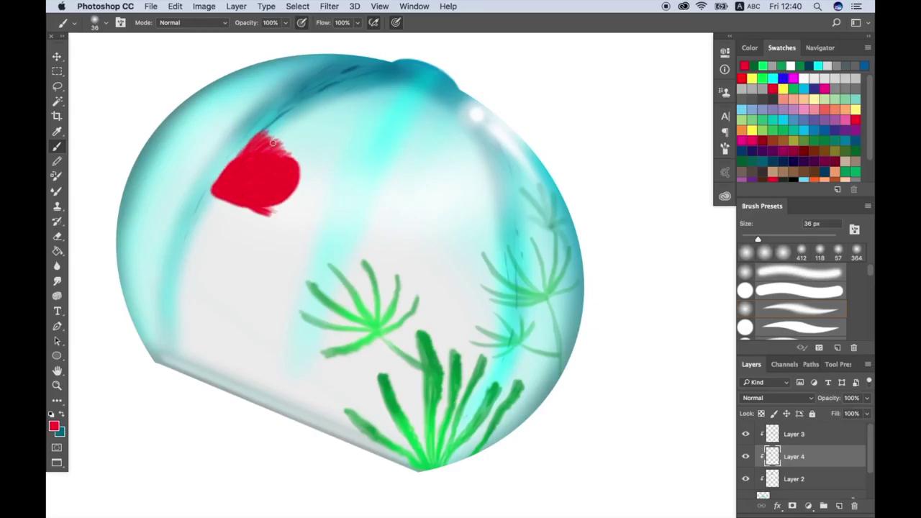
drag(301, 159, 357, 123)
mouse_move(301, 176)
mouse_down()
mouse_move(370, 209)
mouse_move(358, 116)
mouse_up()
drag(302, 160, 339, 114)
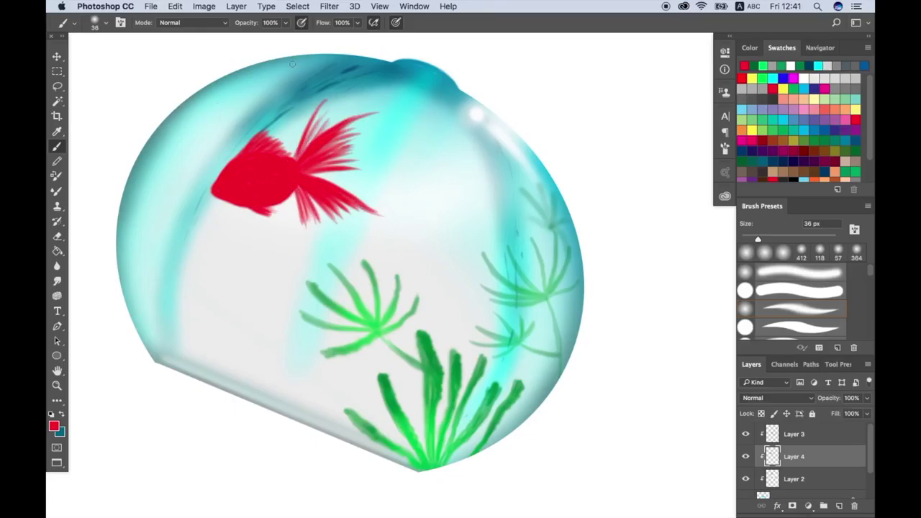
key(bracketright)
mouse_move(306, 159)
mouse_down()
mouse_move(364, 115)
mouse_move(367, 213)
mouse_up()
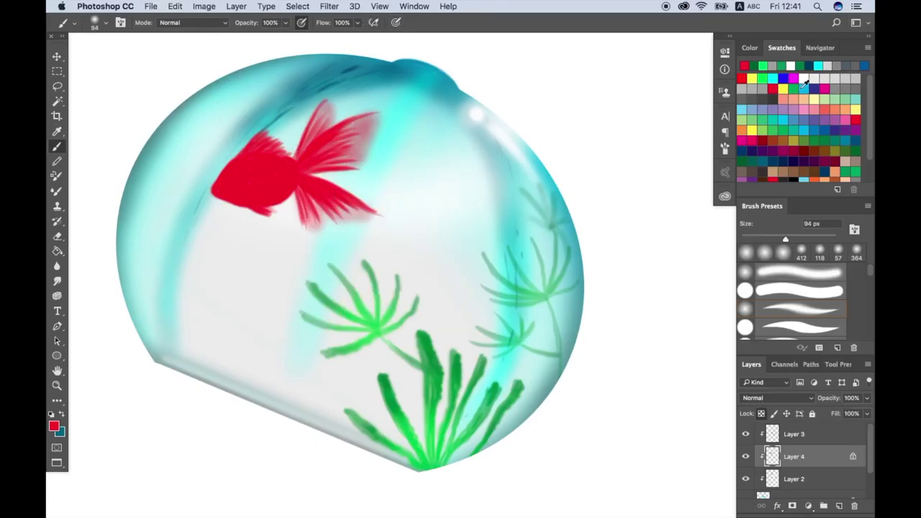
scroll(799, 130, down, 2)
Step: Shade the fish body orange-red and shrink the brush for eye detail
click(834, 155)
mouse_move(223, 187)
mouse_down()
mouse_move(288, 162)
mouse_move(277, 141)
mouse_up()
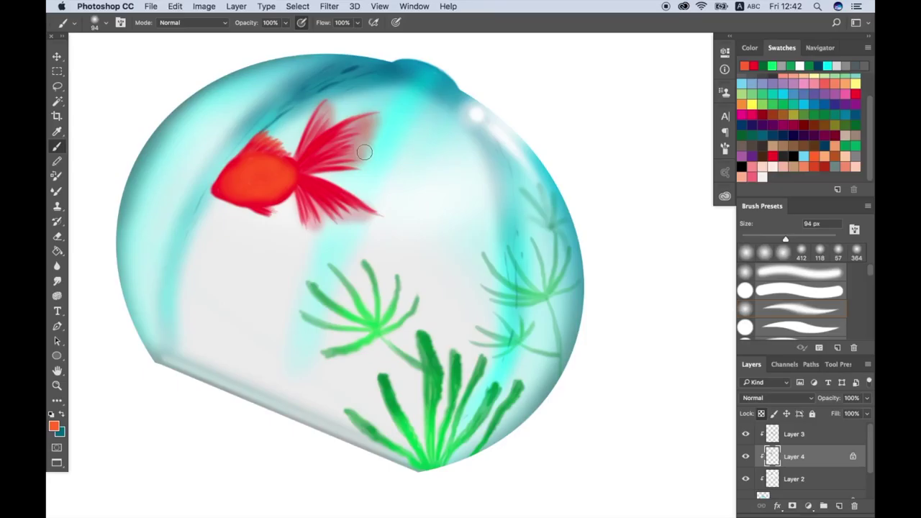
right_click(493, 192)
click(229, 183)
key(ctrl+equal)
scroll(776, 134, up, 3)
Step: Paint the fish's black eye and red gill curve, then duplicate the goldfish layer
click(753, 65)
click(244, 194)
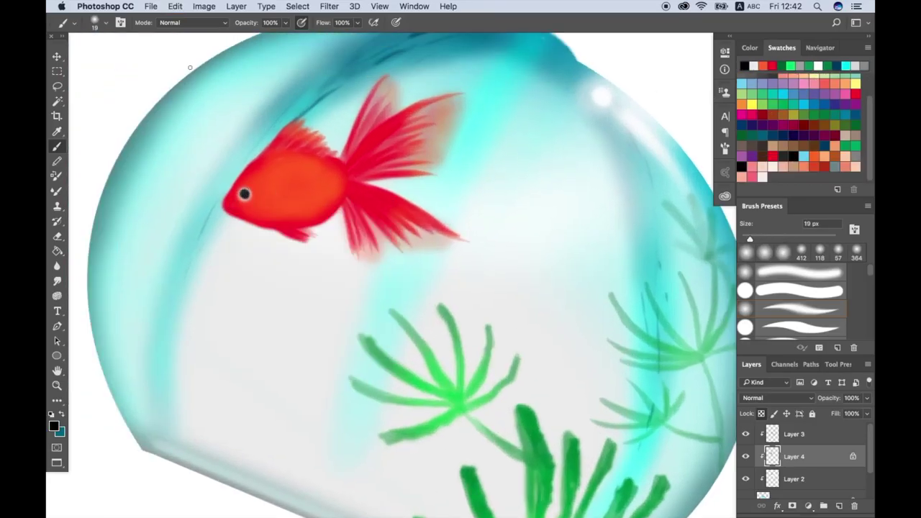
key(ctrl+minus)
key(ctrl+equal)
drag(284, 176, 277, 216)
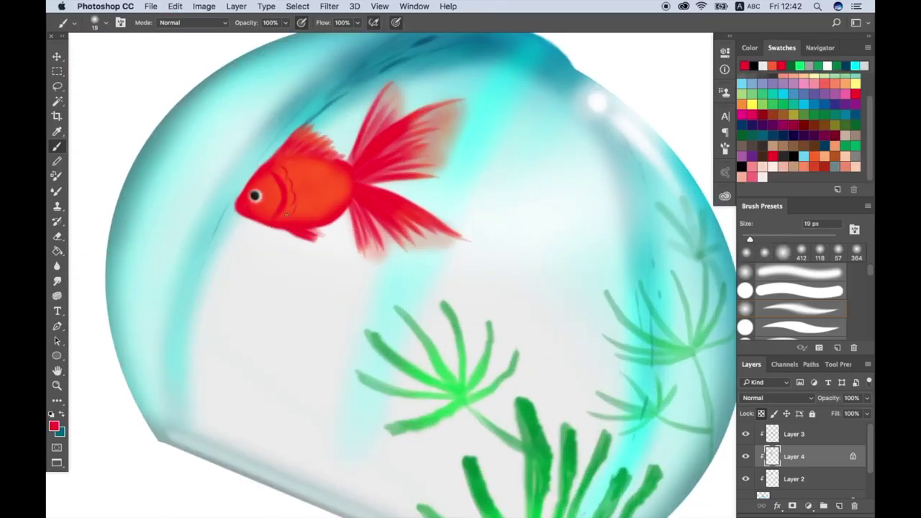
key(ctrl+equal)
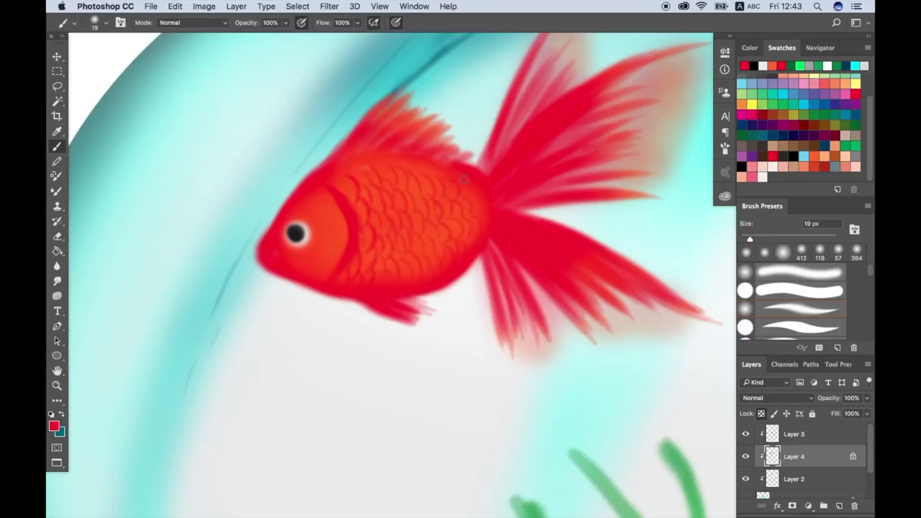
key(ctrl+0)
key(ctrl+j)
key(ctrl+equal)
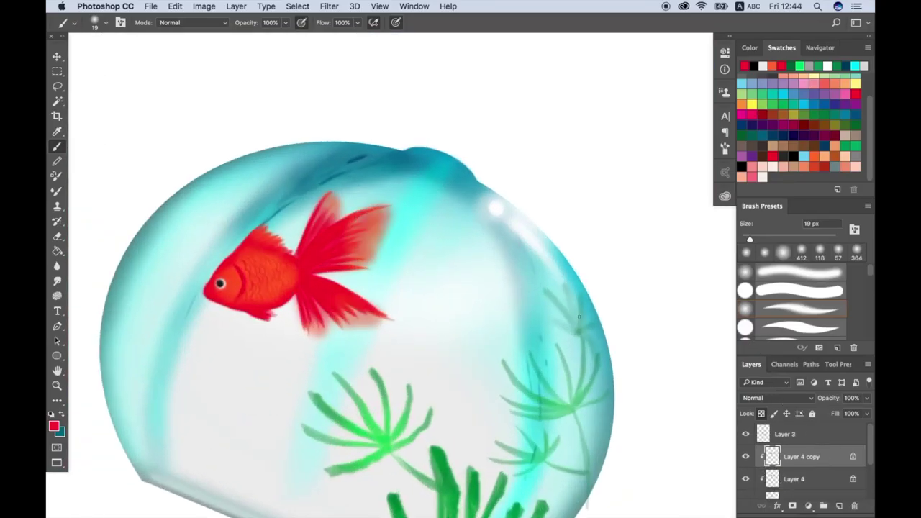
Step: Flip the fish copy, scale it to about 50%, rotate 45°, and move it lower below Layer 4
key(ctrl+t)
drag(302, 273, 431, 345)
mouse_move(545, 407)
mouse_down()
mouse_move(489, 346)
mouse_move(490, 426)
mouse_move(497, 403)
mouse_up()
key(ctrl+minus)
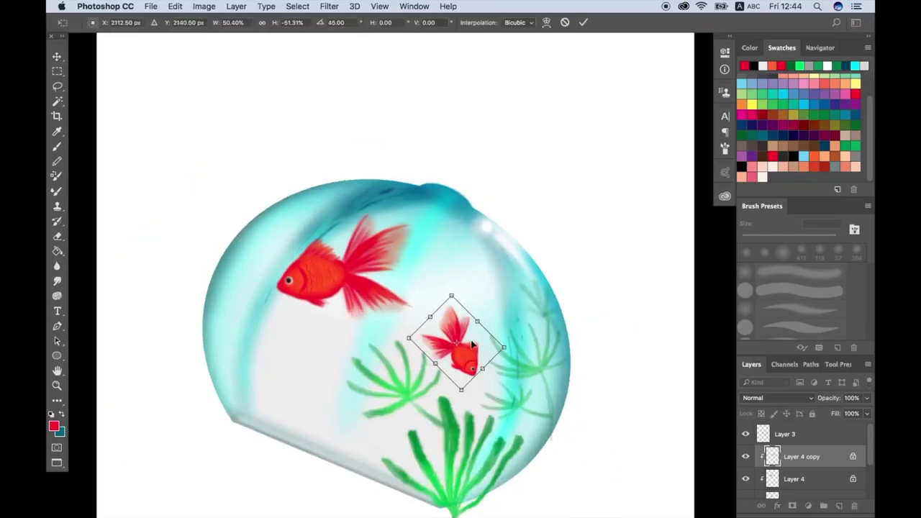
key(Return)
key(ctrl+bracketleft)
Step: Add a new clipped Layer 5 and set up the brush for painting
key(ctrl+shift+alt+n)
key(b)
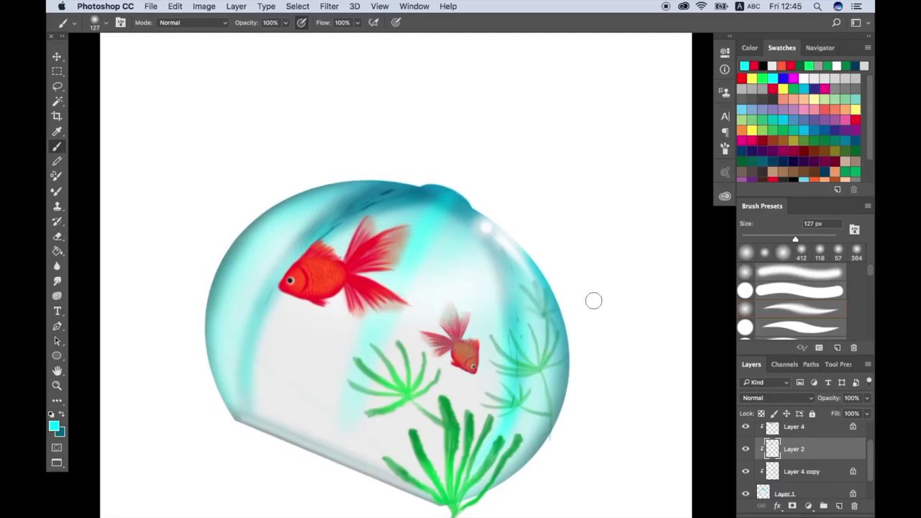
key(ctrl+minus)
key(ctrl+minus)
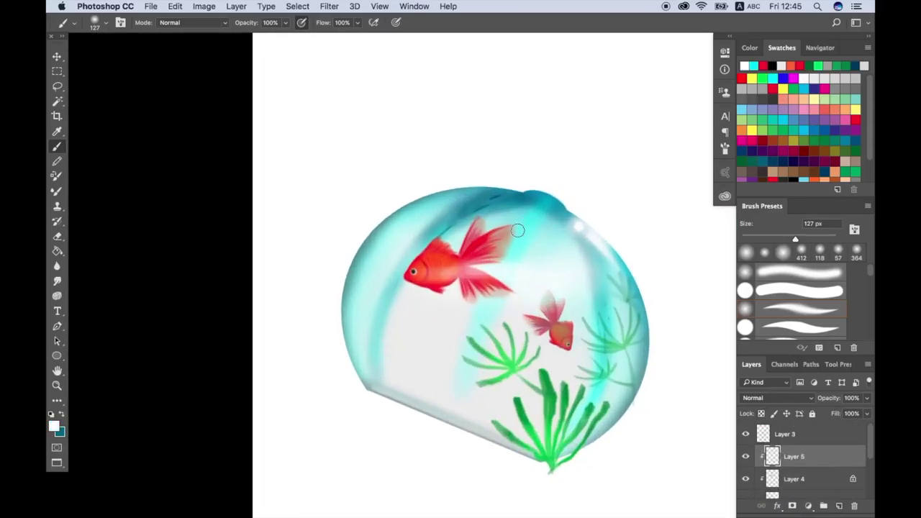
right_click(484, 172)
key(Return)
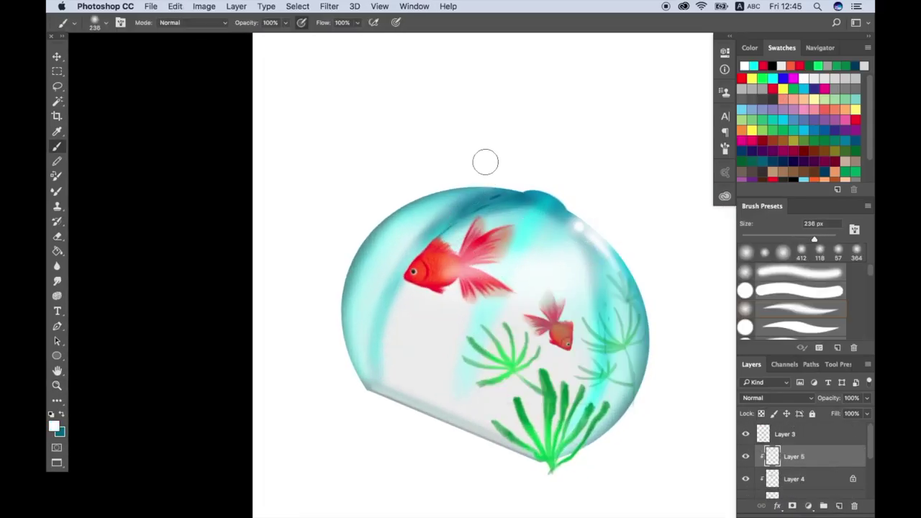
Step: Wash soft light teal over the right-side plants with a large brush
alt+click(496, 259)
right_click(504, 245)
key(Return)
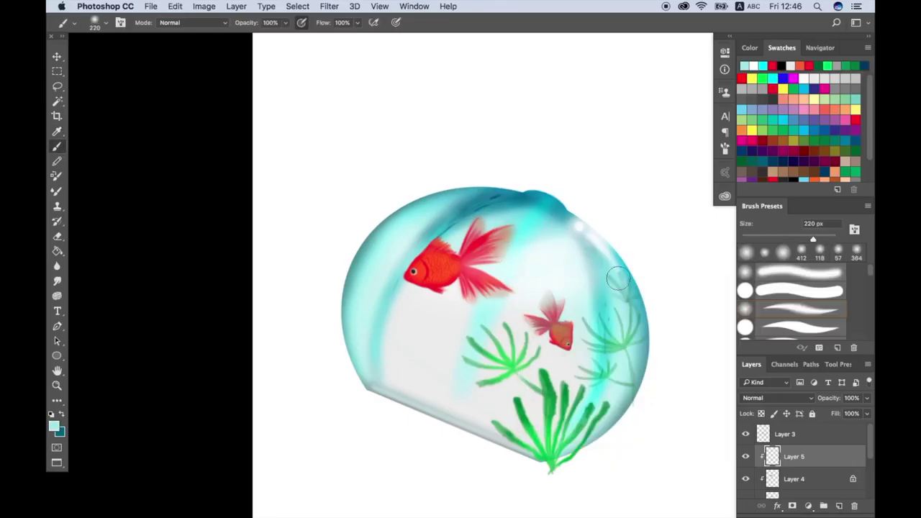
drag(618, 278, 623, 311)
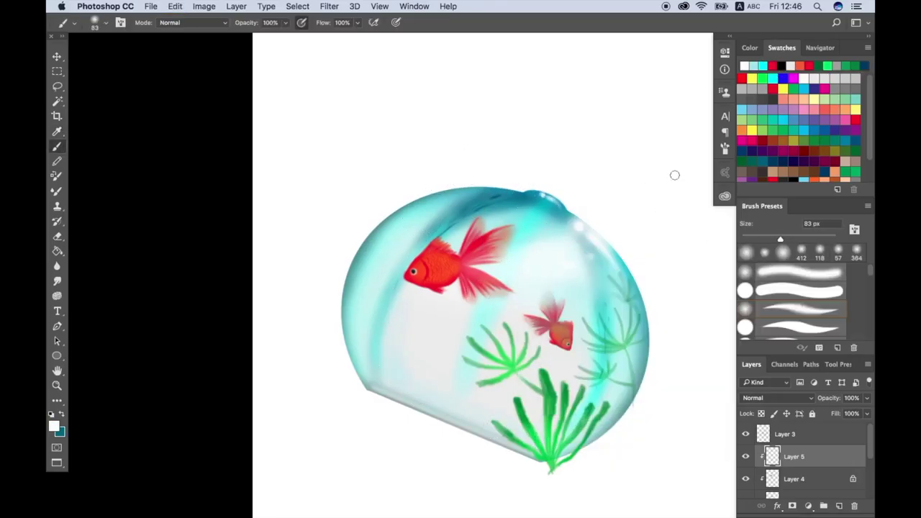
Step: Clip Layer 3 below Layer 5 and group the bowl's layers into Group 1
key(super+minus)
scroll(540, 309, up, 2)
scroll(540, 309, right, 2)
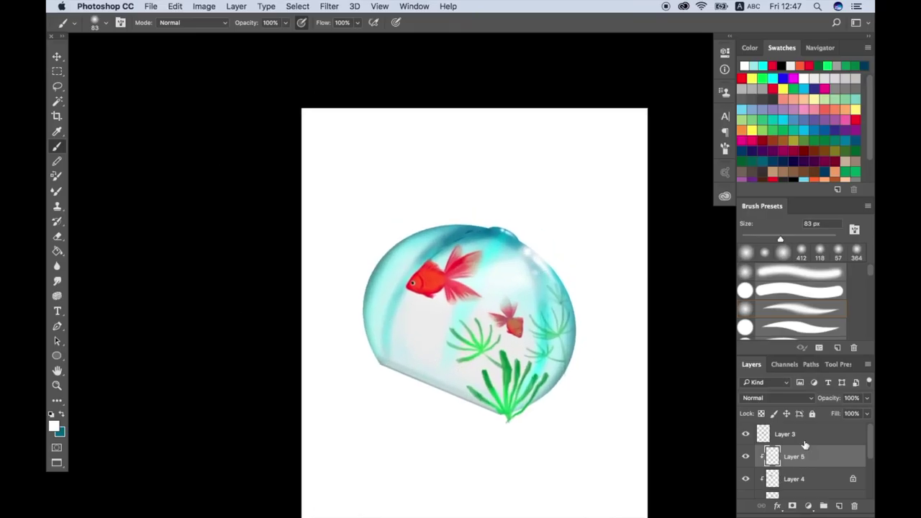
drag(805, 446, 815, 466)
scroll(806, 454, up, 2)
click(758, 452)
click(839, 506)
key(bracketleft)
key(bracketleft)
key(bracketleft)
Step: Paint two red dots on top of the bowl and a red bead below it
scroll(387, 233, up, 3)
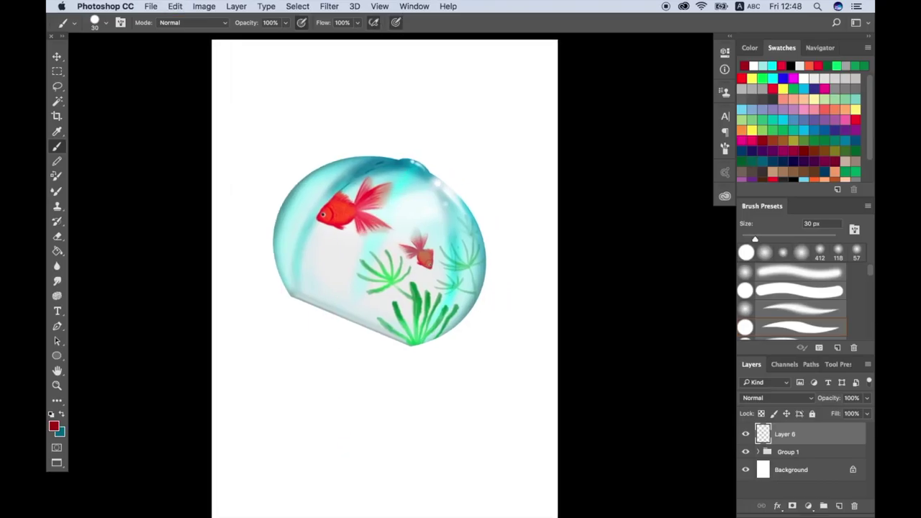
click(387, 232)
click(378, 246)
scroll(377, 246, down, 10)
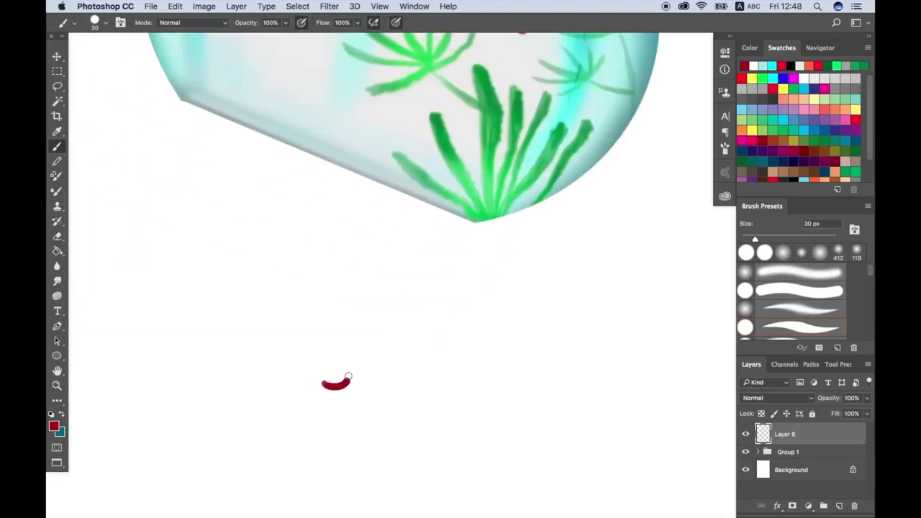
drag(329, 381, 335, 374)
scroll(325, 329, up, 2)
scroll(325, 329, down, 5)
Step: Resize the brush, dab a teal highlight on the red bead, and add a new layer
right_click(400, 219)
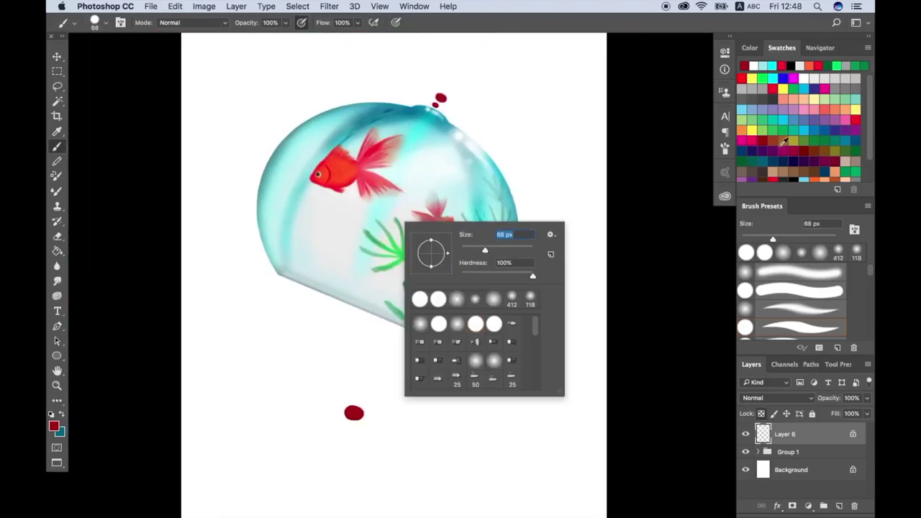
double_click(415, 296)
right_click(365, 340)
scroll(354, 413, up, 3)
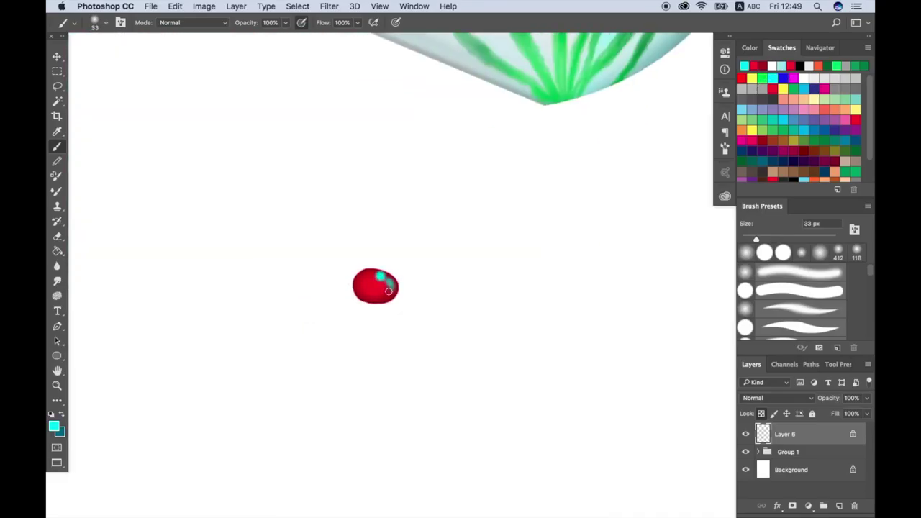
click(379, 274)
right_click(456, 268)
scroll(456, 268, down, 3)
scroll(403, 320, up, 3)
scroll(403, 320, down, 3)
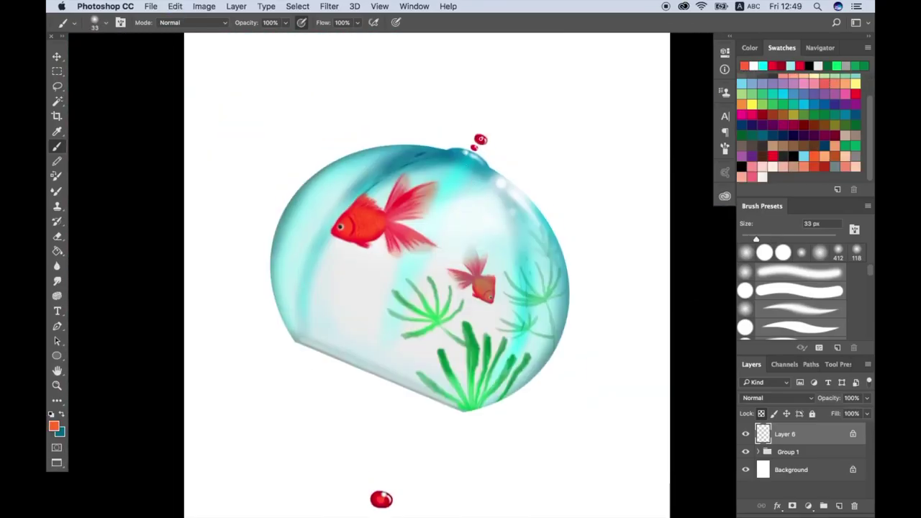
click(790, 315)
scroll(484, 74, up, 2)
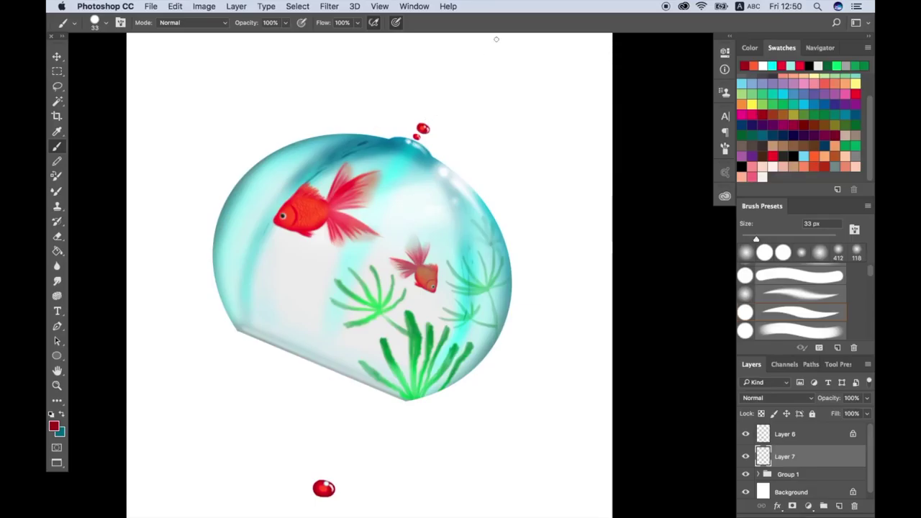
Step: Paint a red string stroke down through the bowl, redoing it until the curve looks right
drag(483, 74, 326, 463)
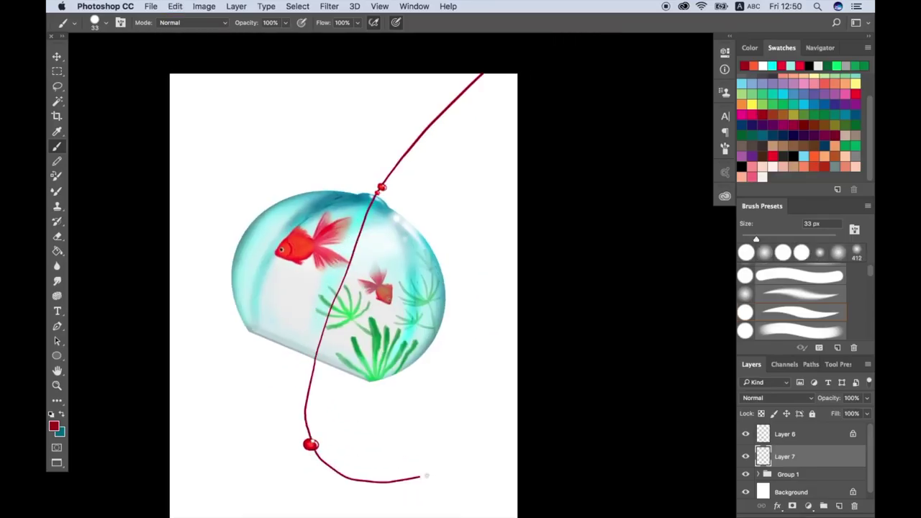
key(super+minus)
key(super+z)
mouse_move(503, 150)
mouse_down()
mouse_move(393, 164)
mouse_move(496, 400)
mouse_up()
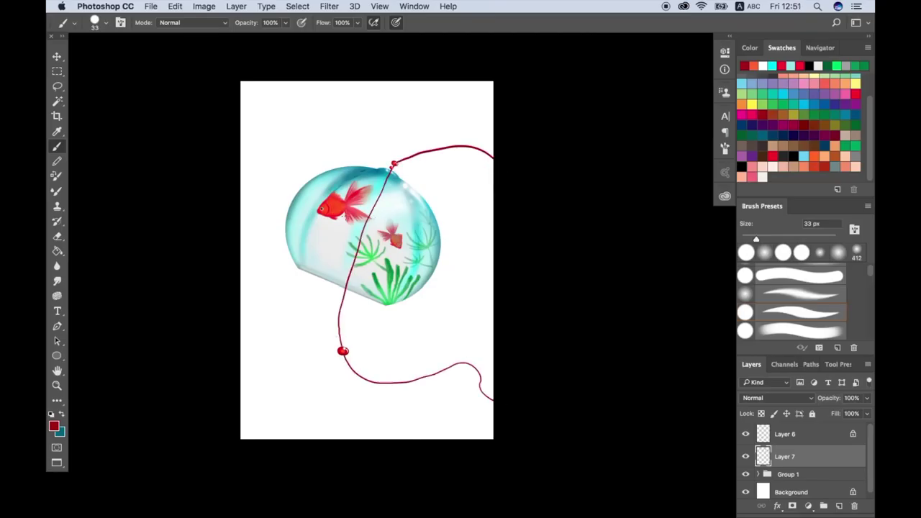
key(super+alt+z)
key(super+shift+z)
key(super+alt+z)
Step: Enlarge and slightly rotate the string with Free Transform (Cmd+T), then apply it
key(super+t)
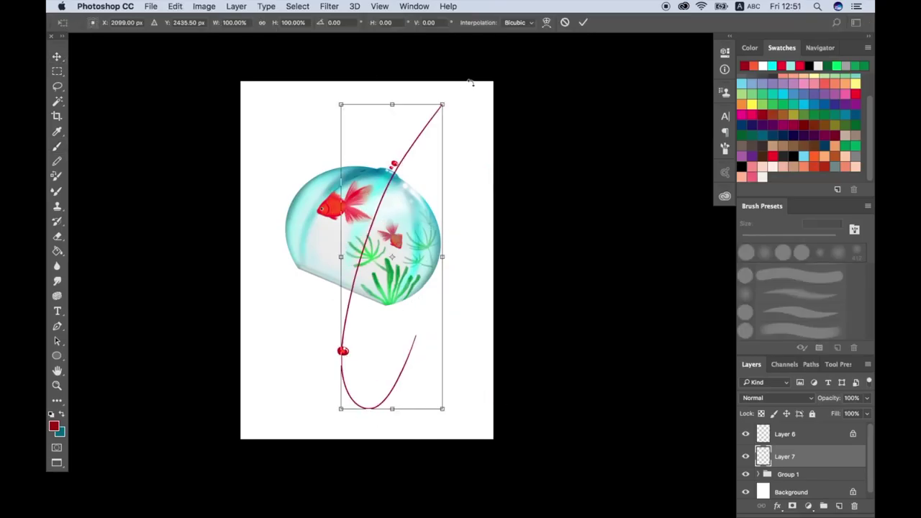
drag(470, 83, 468, 55)
key(b)
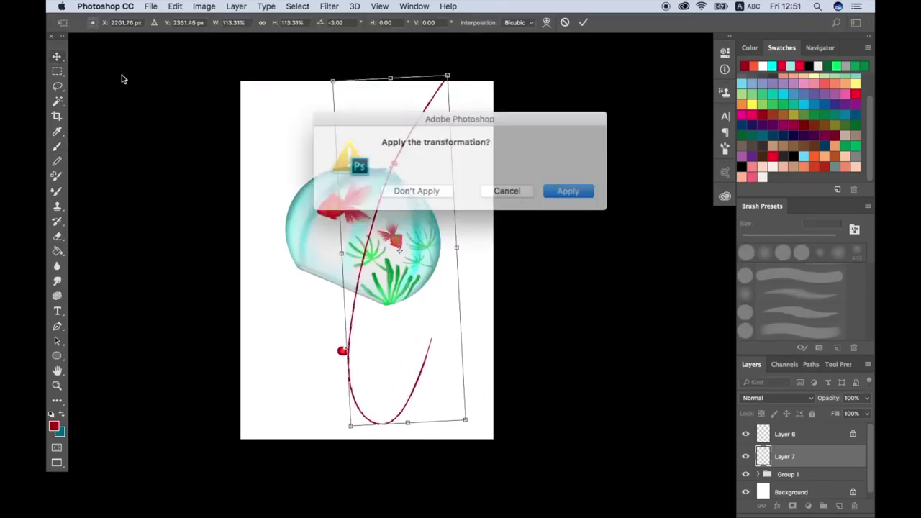
key(Return)
super+click(351, 347)
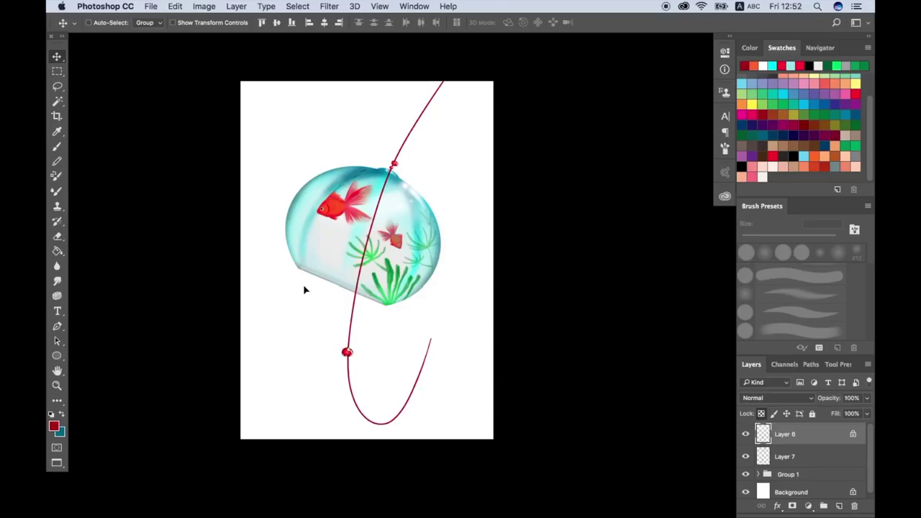
Step: On a new layer, paint a red curve and outline the paper strip in red
key(b)
key(super+shift+alt+n)
drag(370, 398, 434, 417)
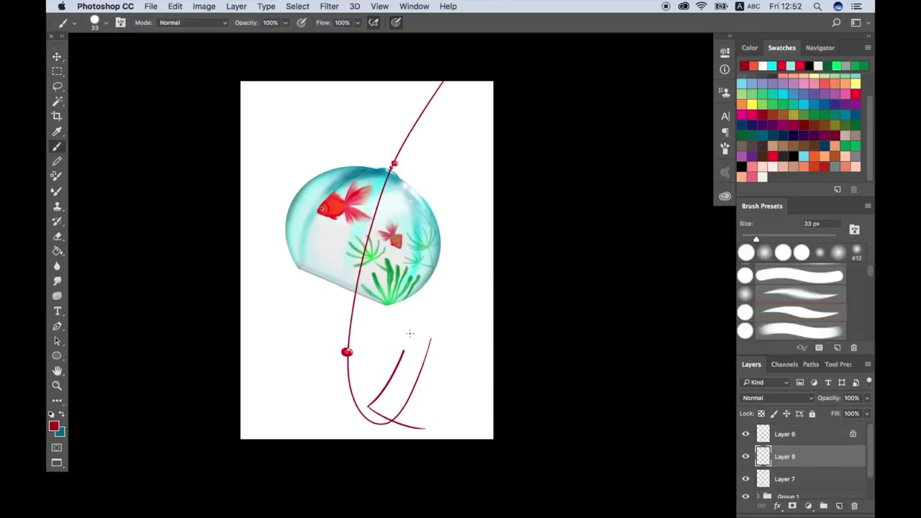
drag(404, 351, 474, 429)
Step: Zoom in on the red paper strip and rotate it slightly with Free Transform
key(super+plus)
scroll(354, 411, down, 10)
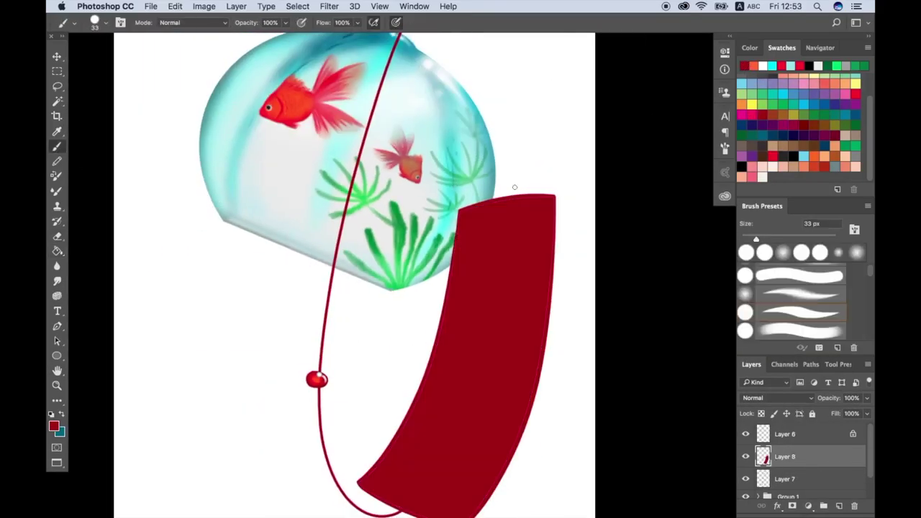
key(super+plus)
scroll(493, 301, down, 5)
scroll(368, 444, up, 5)
key(super+minus)
key(super+t)
key(Return)
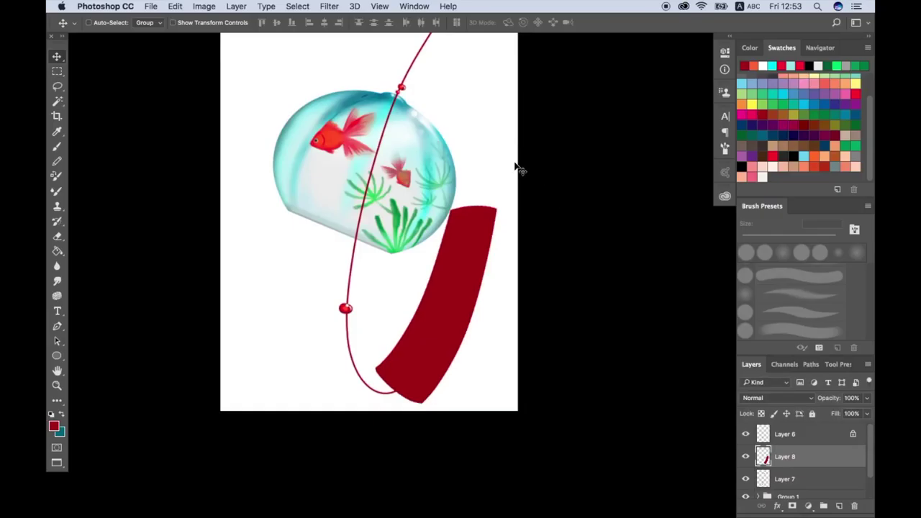
key(super+t)
drag(513, 161, 532, 161)
key(Return)
Step: Repaint the strip as a pale light-blue gradient with a 444 px brush, then pick white
key(b)
right_click(425, 270)
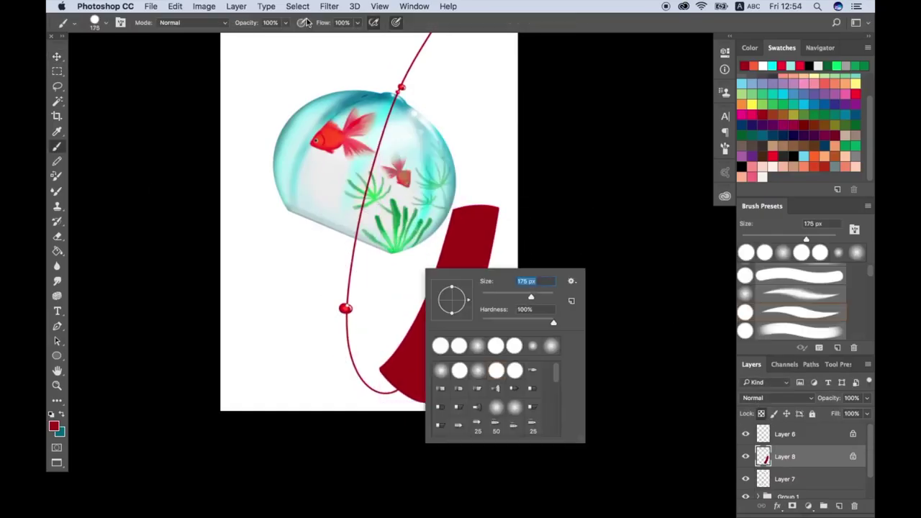
text(444)
key(Return)
mouse_move(475, 216)
mouse_down()
mouse_move(446, 309)
mouse_move(418, 353)
mouse_up()
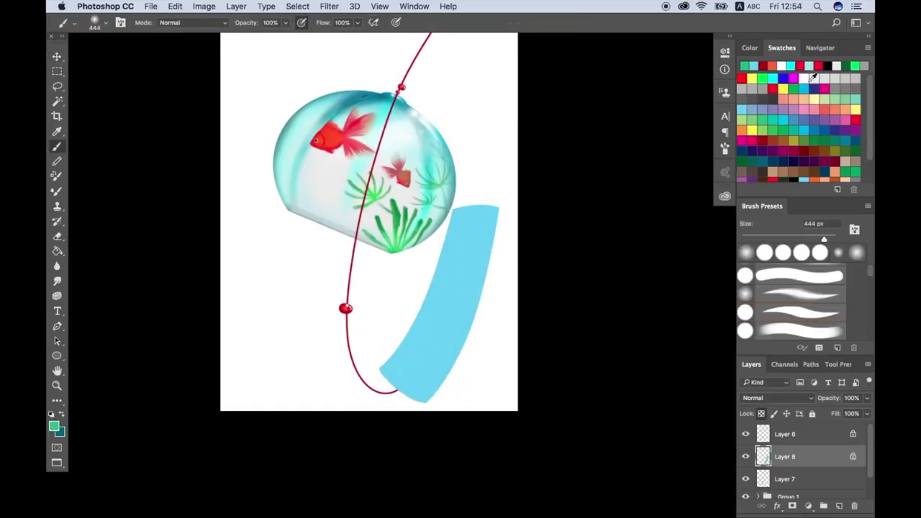
mouse_move(475, 216)
mouse_down()
mouse_move(401, 377)
mouse_move(422, 381)
mouse_move(468, 274)
mouse_move(448, 281)
mouse_move(477, 217)
mouse_up()
click(771, 66)
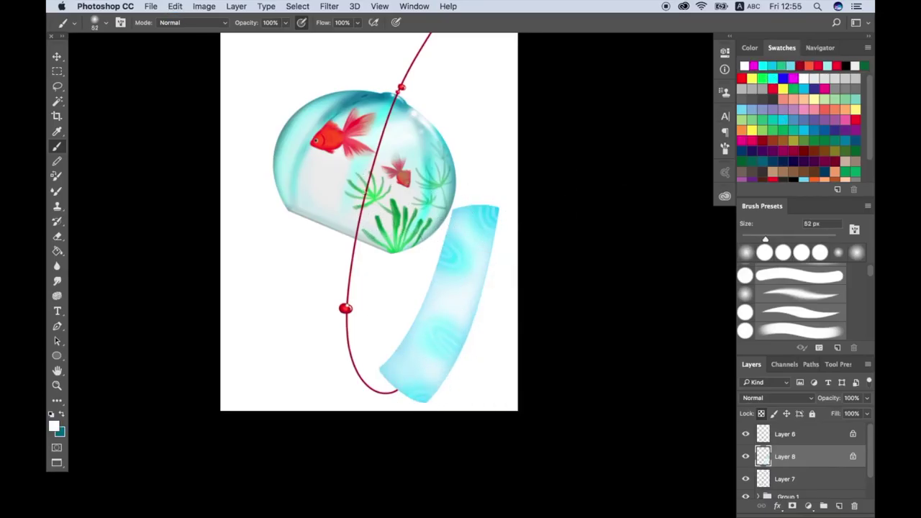
Step: Add a new layer clipped to the strip and dab a green patch on its lower end
right_click(798, 456)
click(720, 238)
right_click(417, 345)
drag(460, 352, 496, 351)
click(412, 348)
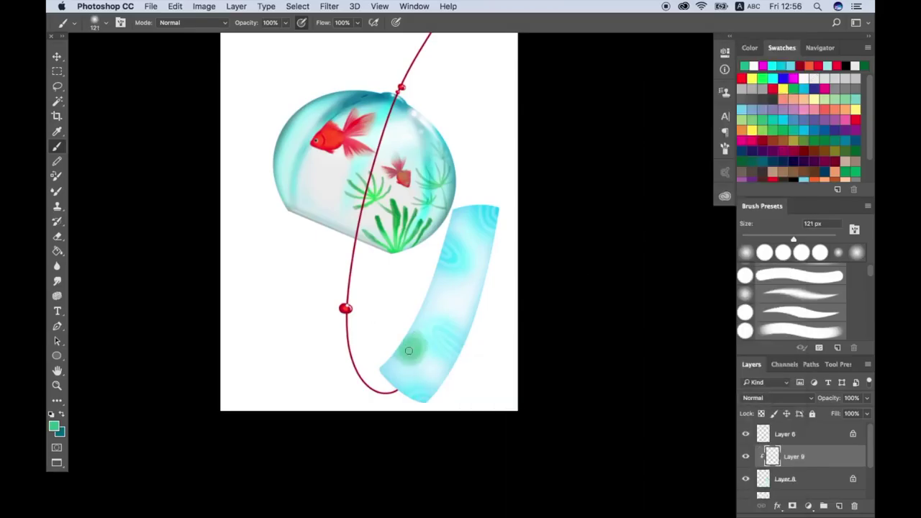
Step: Paint soft green lily-pad patches on the strip and pick a darker green for veins
right_click(370, 303)
drag(461, 317, 410, 317)
key(Return)
scroll(462, 361, up, 2)
alt+click(343, 325)
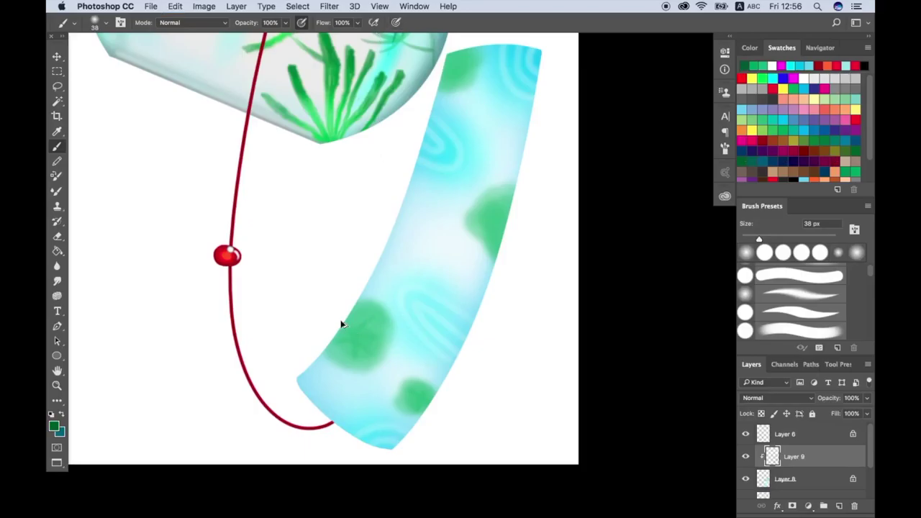
scroll(441, 336, up, 2)
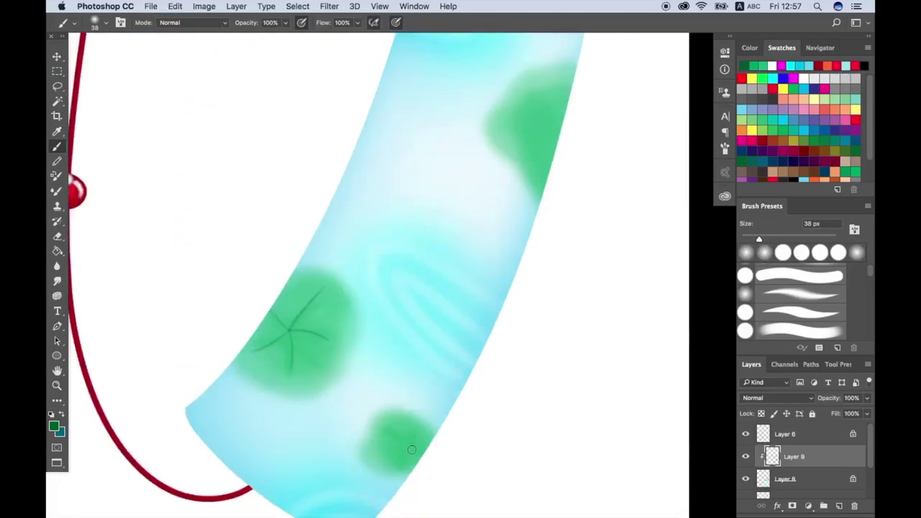
scroll(411, 449, down, 2)
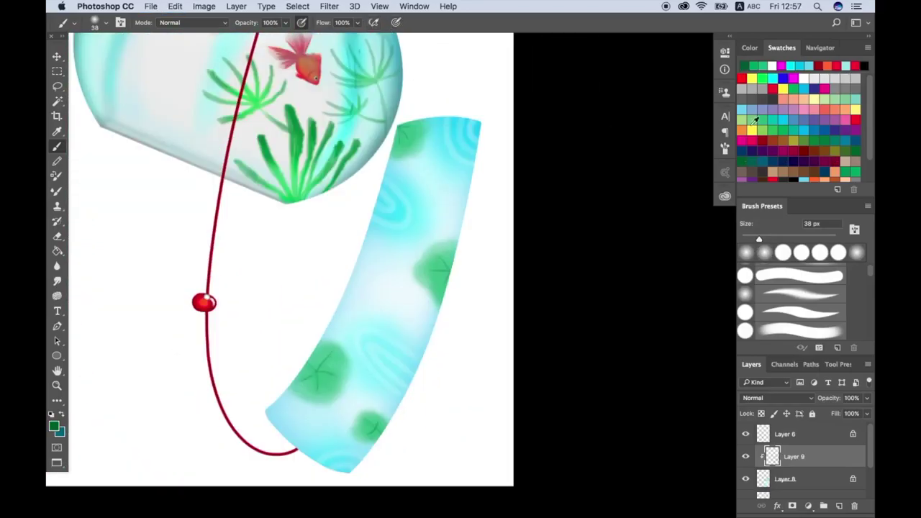
Step: Stamp small pink flowers on the strip with a 51 px brush
right_click(458, 242)
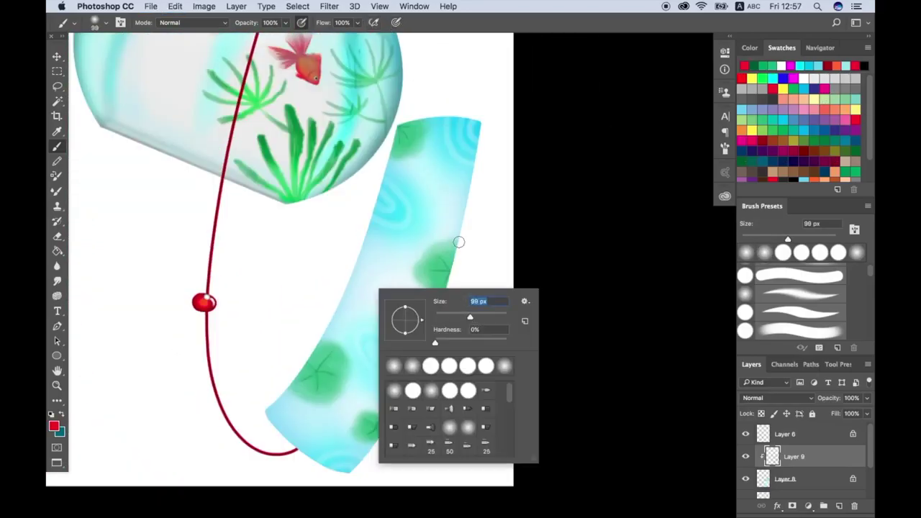
text(51)
key(Return)
key(ctrl+z)
click(434, 226)
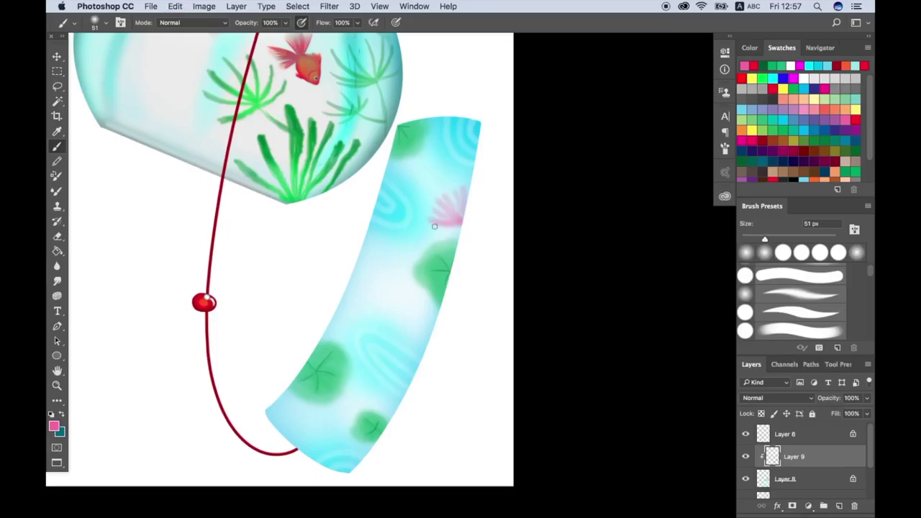
scroll(402, 155, down, 5)
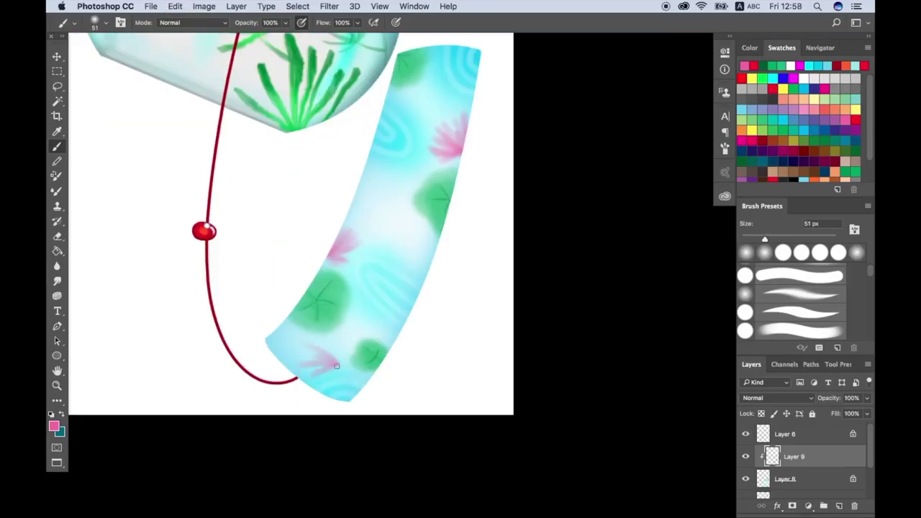
click(336, 366)
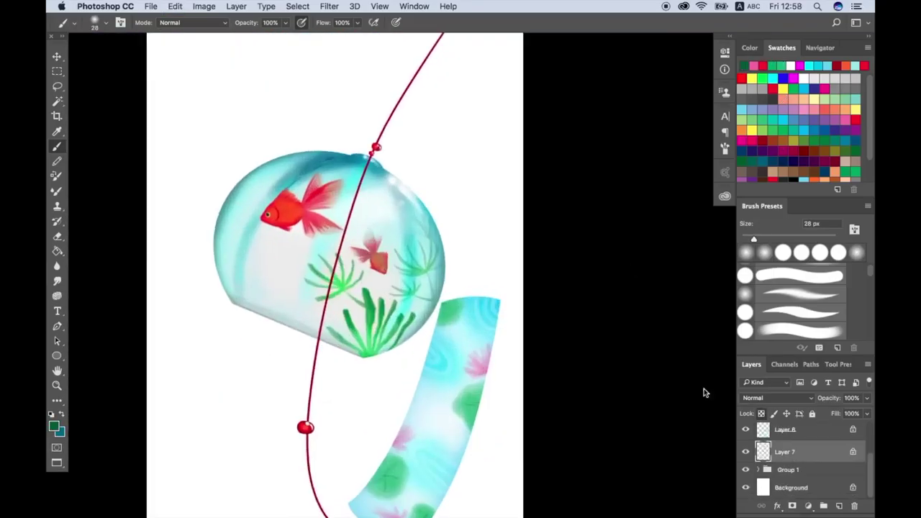
Step: Fill a new bottom layer with navy and drag a diagonal cyan-to-navy gradient over it
key(e)
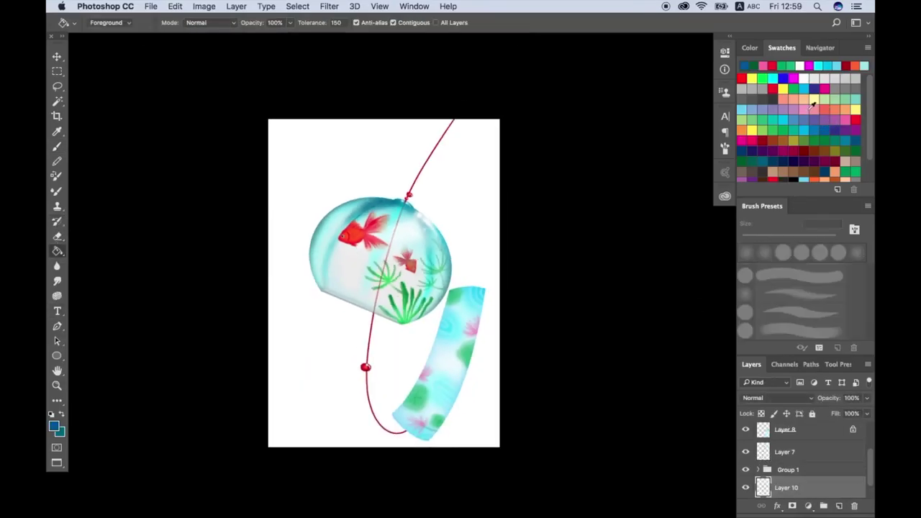
click(471, 206)
click(350, 128)
click(54, 426)
click(380, 134)
click(575, 131)
key(shift+g)
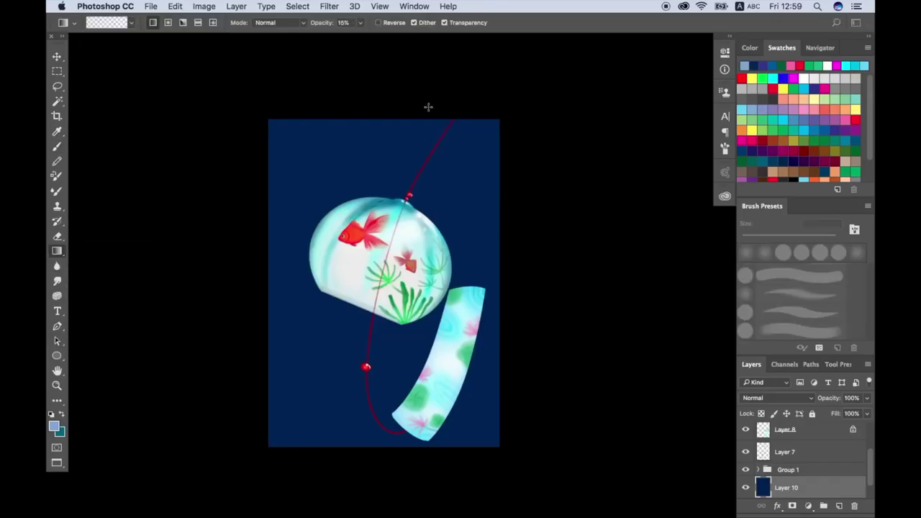
drag(403, 85, 348, 477)
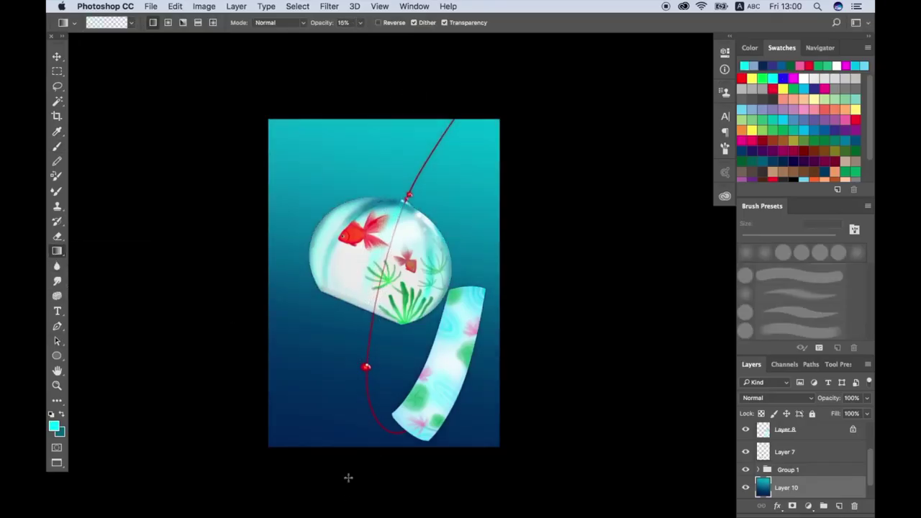
drag(439, 85, 299, 504)
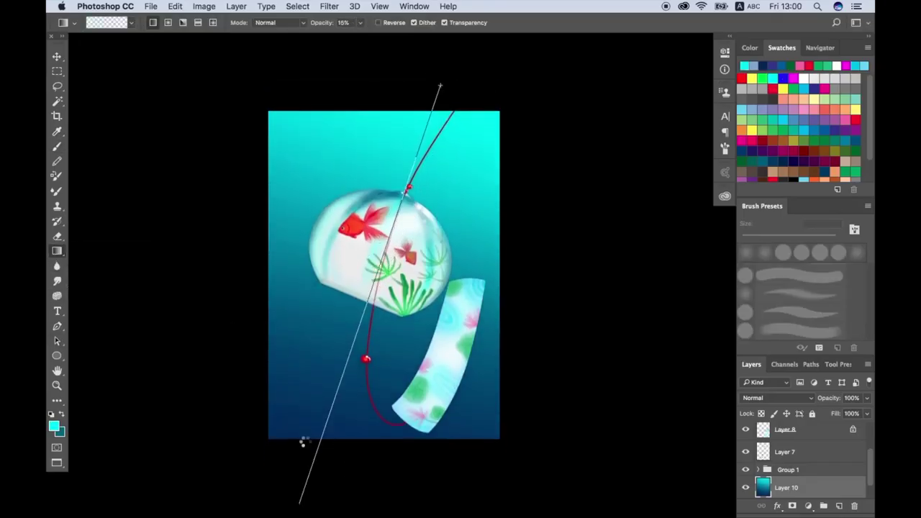
Step: On a new layer, add a light cyan gradient and a white gradient at the lower left
key(ctrl+shift+alt+n)
key(ctrl+BackSpace)
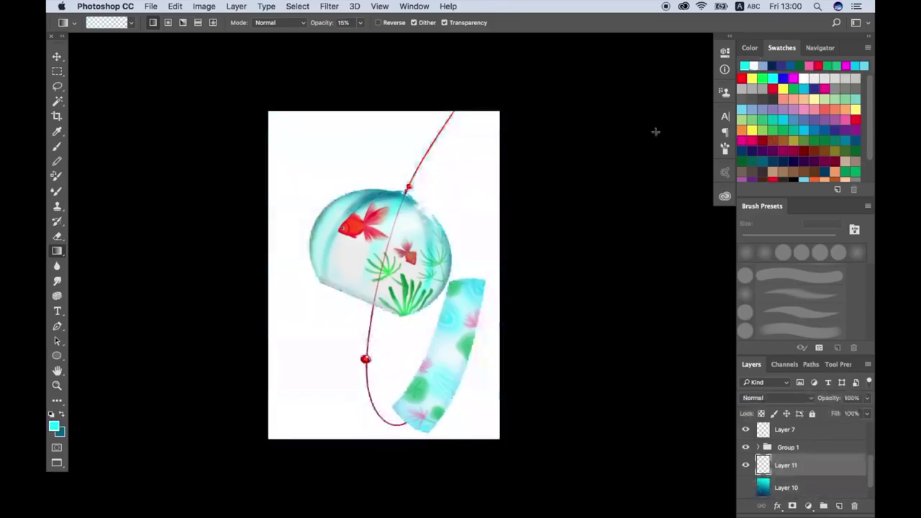
drag(656, 131, 335, 326)
click(822, 78)
drag(267, 442, 336, 355)
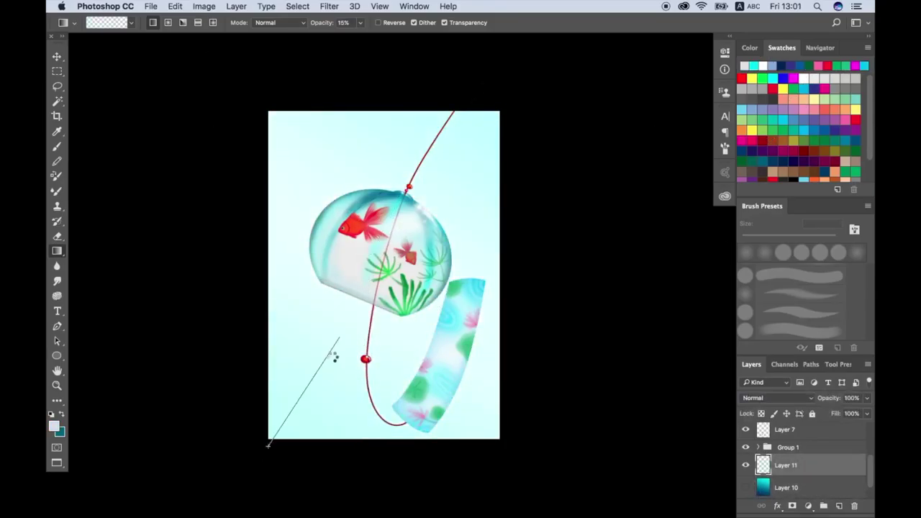
Step: With a 1400 px soft brush, paint white and teal strokes across the background
key(b)
right_click(309, 298)
key(Escape)
key(bracketright)
key(bracketright)
key(bracketright)
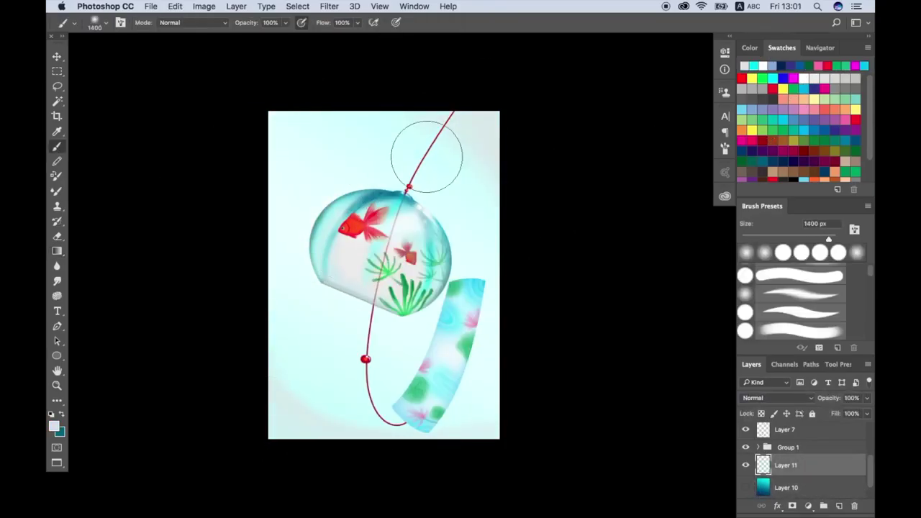
mouse_move(425, 151)
mouse_down()
mouse_move(300, 119)
mouse_move(264, 360)
mouse_up()
click(801, 124)
drag(523, 425, 503, 343)
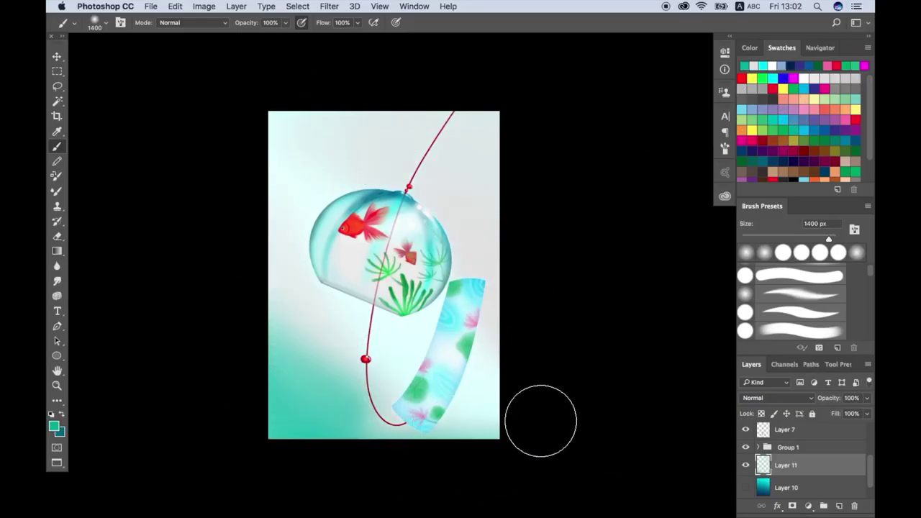
key(x)
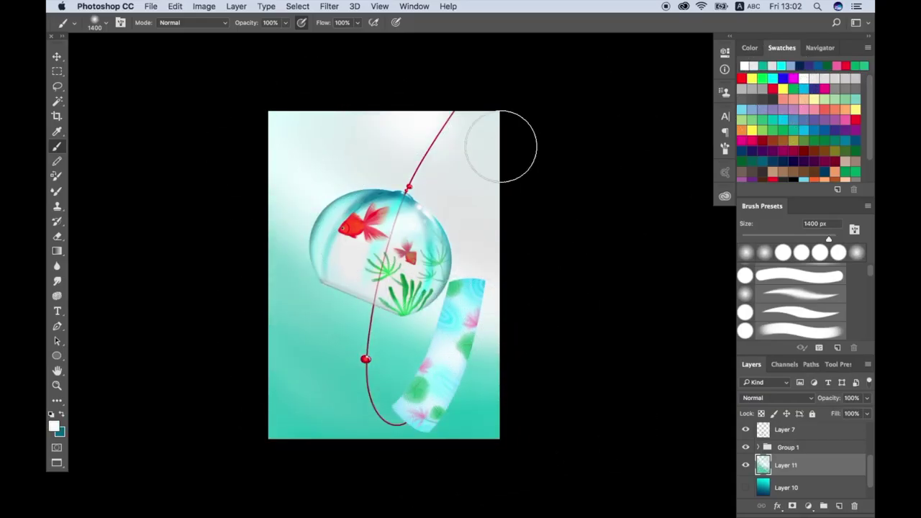
drag(538, 195, 432, 144)
Step: Brush soft cyan over the left, lower and upper-right background
click(782, 66)
drag(291, 215, 291, 259)
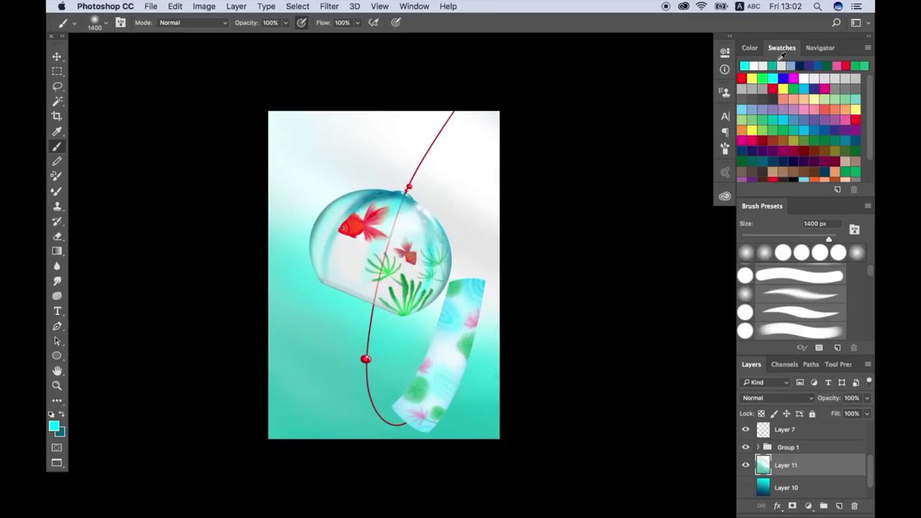
drag(317, 403, 449, 181)
drag(447, 92, 516, 207)
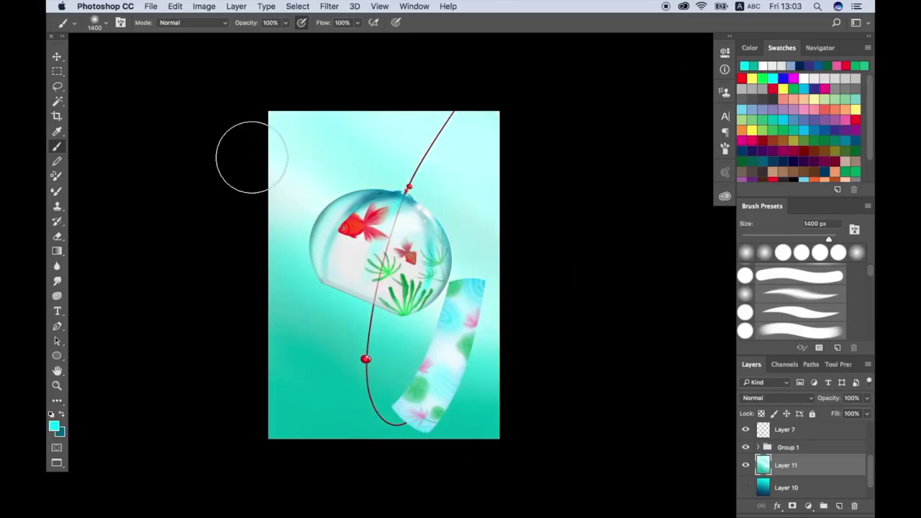
Step: Paint pale white light streaks across the upper area, then set a 364 px brush at about 66% opacity
right_click(370, 432)
drag(427, 299, 421, 295)
key(Return)
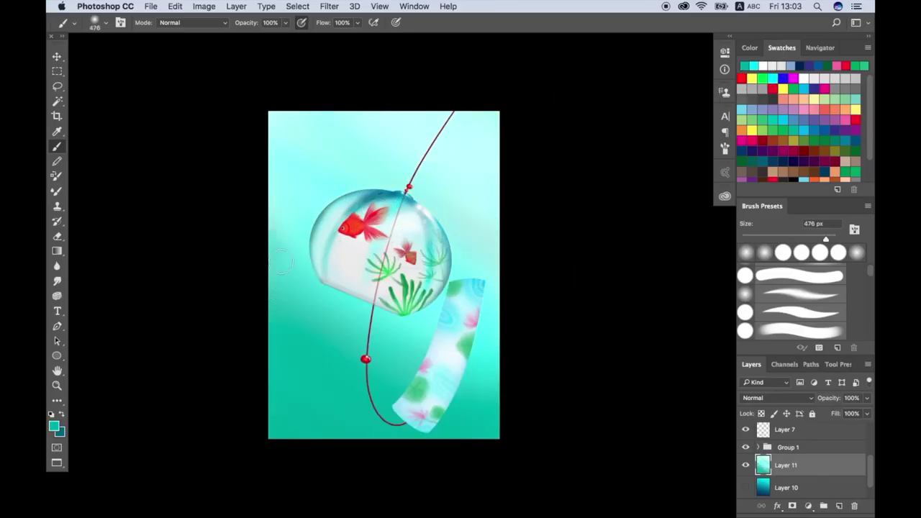
click(763, 66)
drag(475, 120, 495, 136)
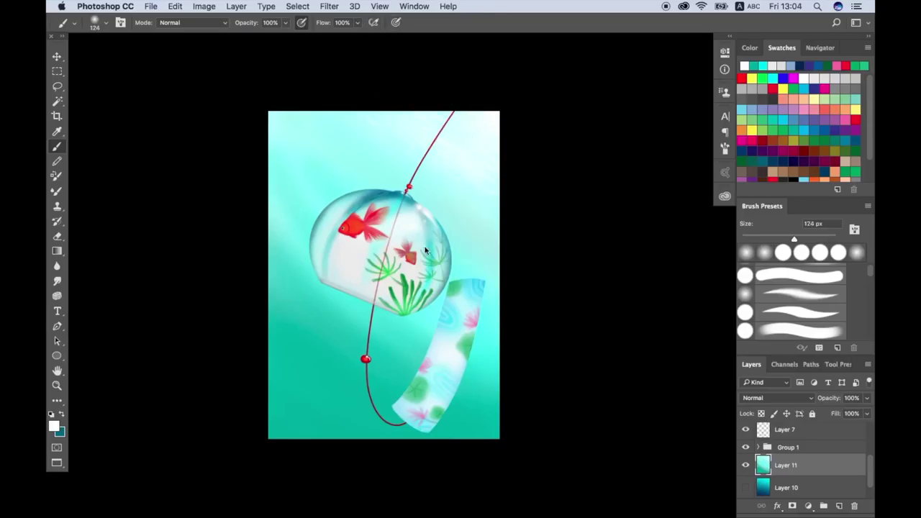
drag(426, 251, 468, 216)
drag(285, 23, 274, 36)
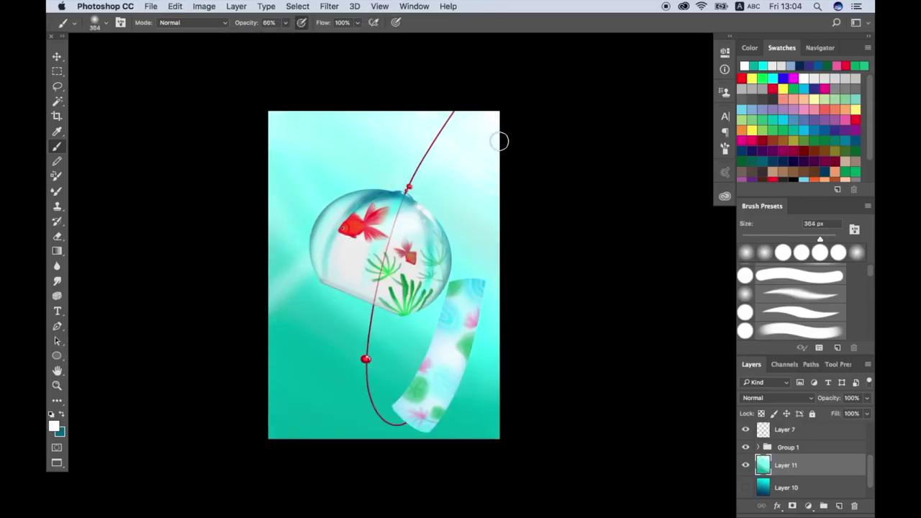
key(6)
key(6)
Step: Add a new layer and start dotting white bubbles at full brush opacity
key(ctrl+shift+alt+n)
click(297, 179)
click(292, 247)
click(314, 200)
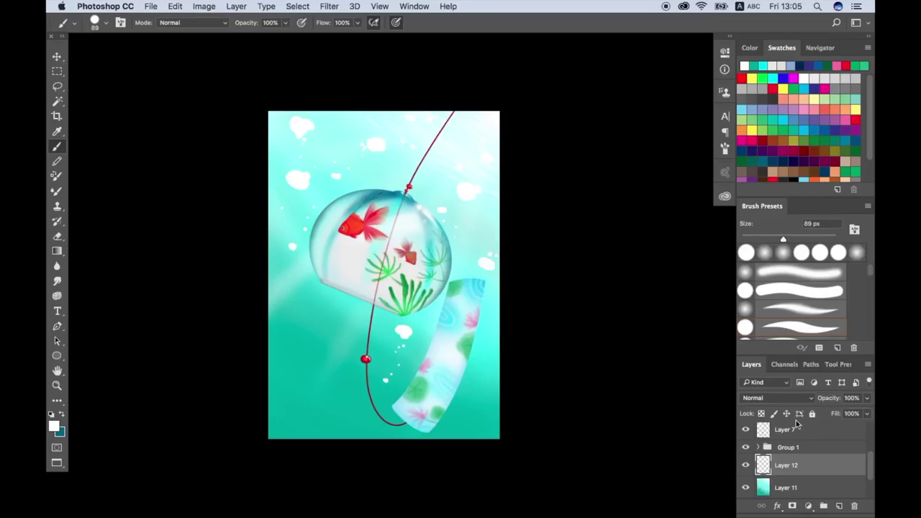
Step: Clear the white bubble centres with an enlarged Eraser, then lock Layer 12's transparent pixels
right_click(439, 232)
key(e)
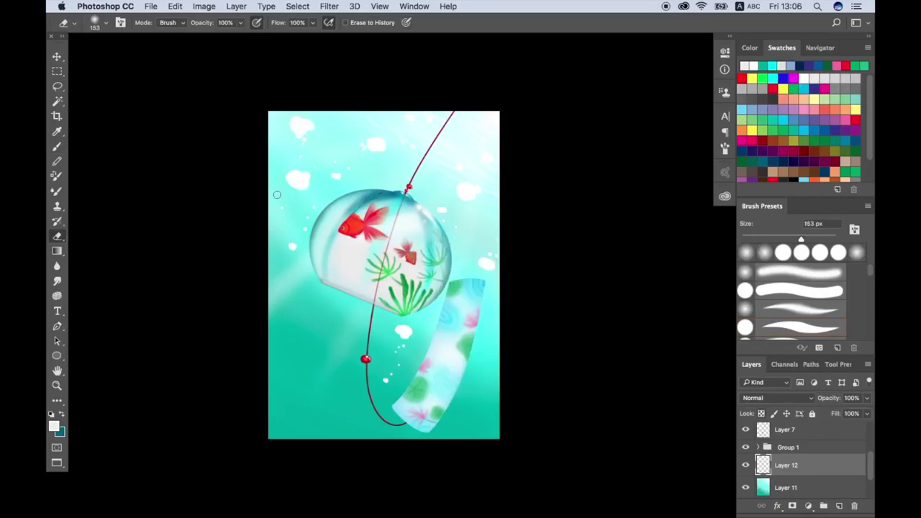
drag(277, 195, 302, 179)
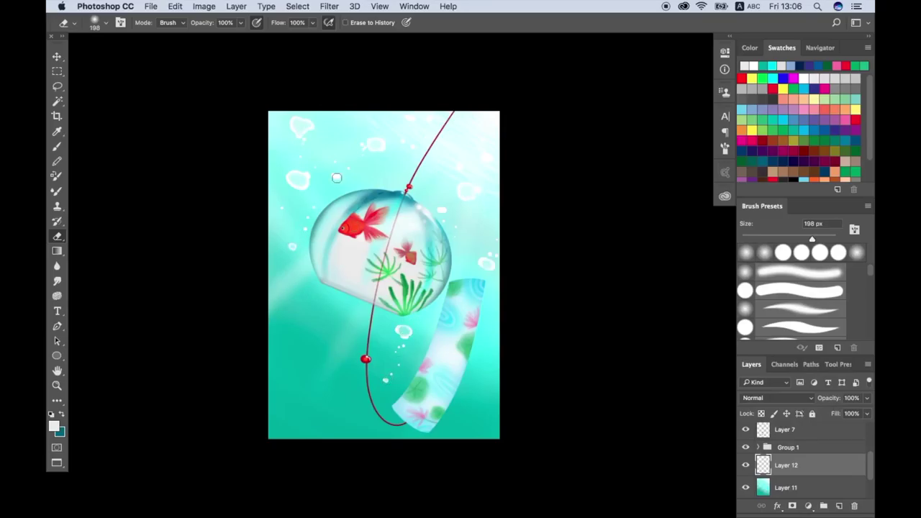
key(b)
scroll(335, 80, up, 2)
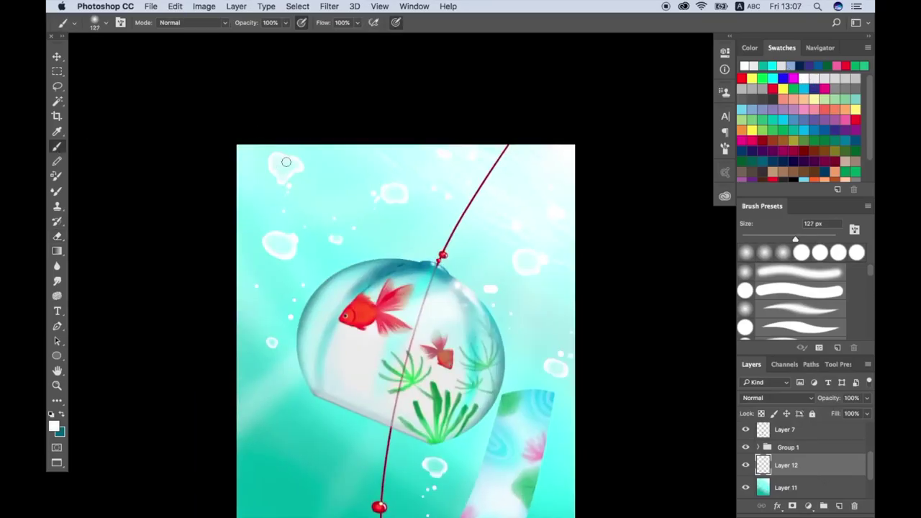
key(slash)
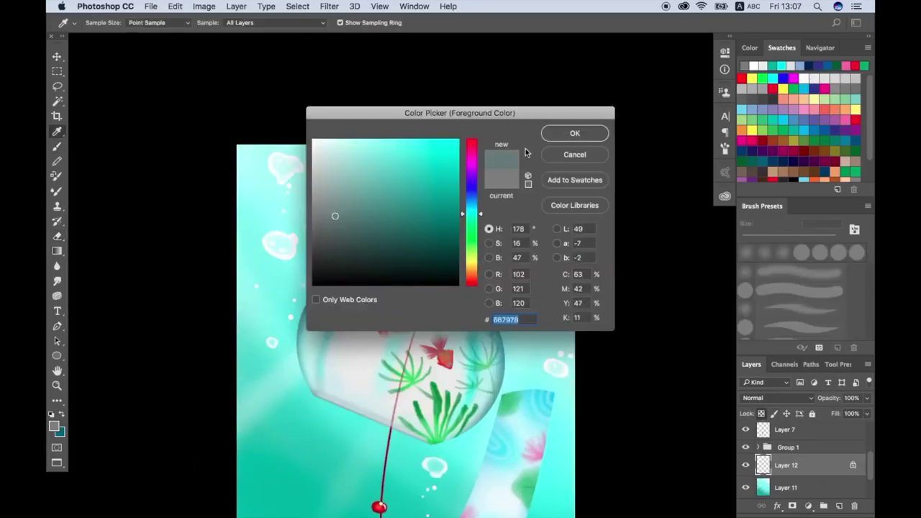
key(Return)
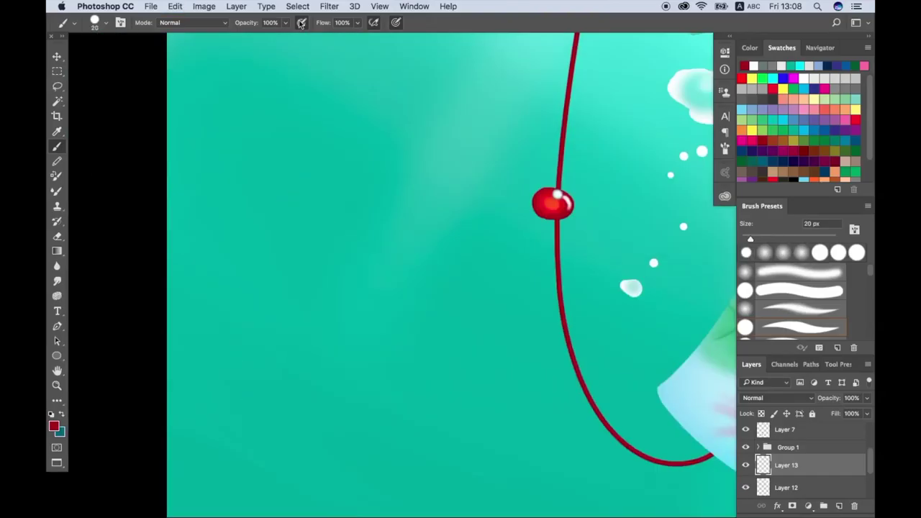
Step: Outline and fill the goldfish body in dark red, then fan tail strokes below it
drag(411, 239, 345, 176)
click(324, 176)
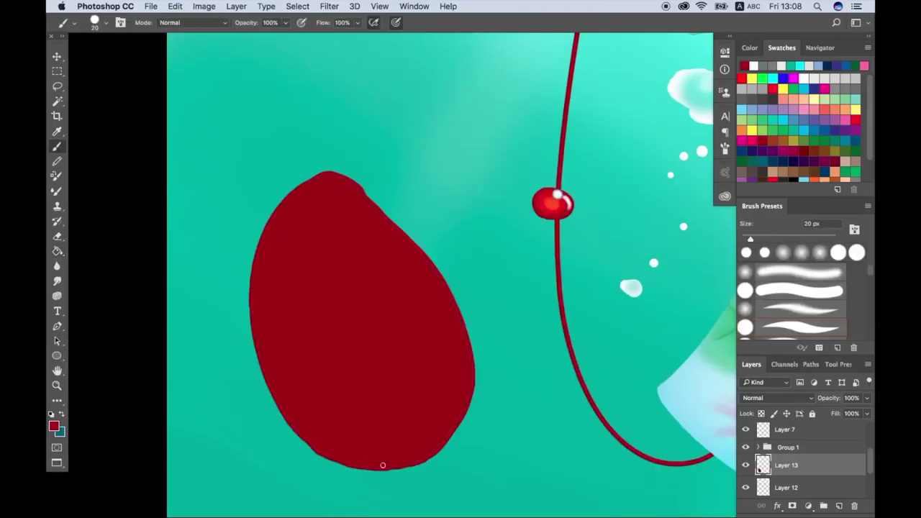
scroll(388, 316, down, 3)
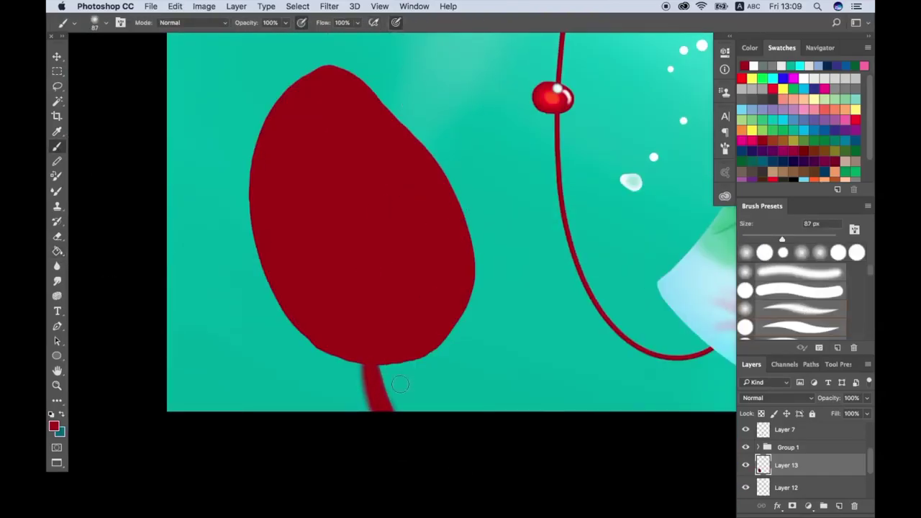
mouse_move(382, 364)
mouse_down()
mouse_move(547, 403)
mouse_move(435, 370)
mouse_up()
drag(269, 323, 534, 377)
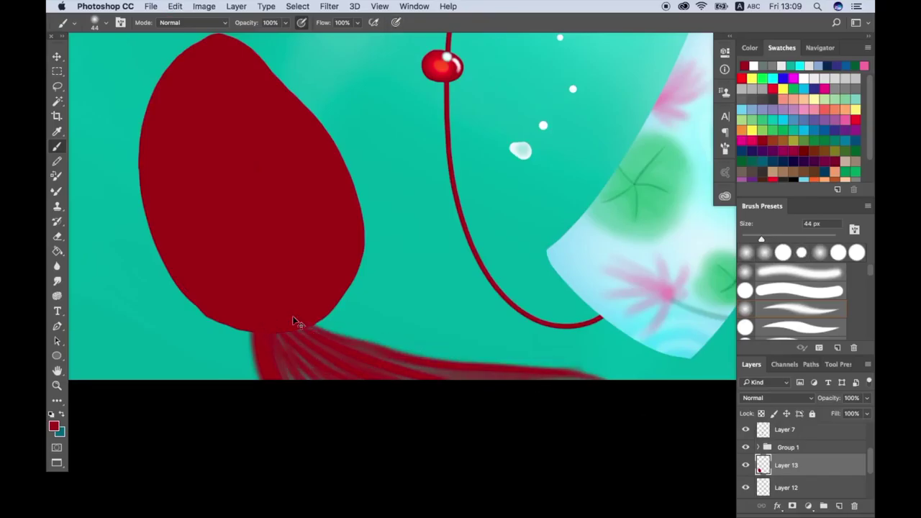
mouse_move(298, 323)
mouse_down()
mouse_move(604, 353)
mouse_move(432, 331)
mouse_move(439, 393)
mouse_up()
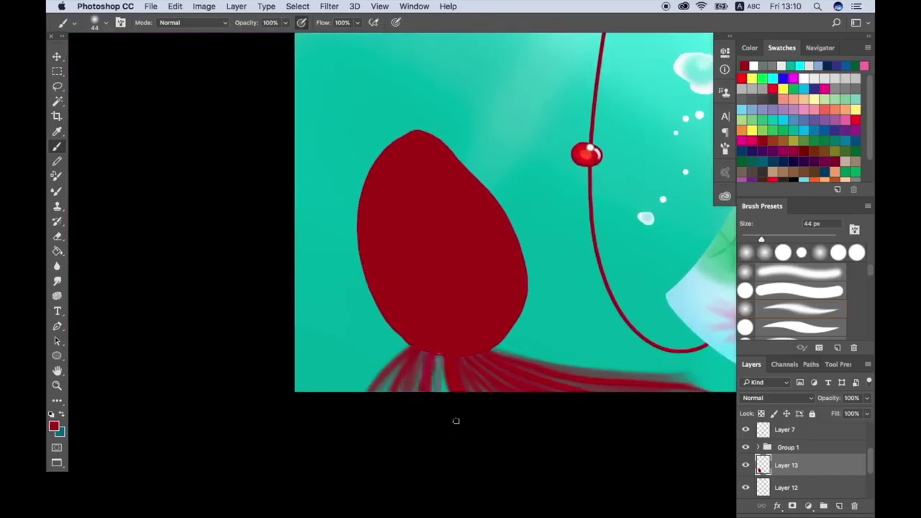
Step: Paint more red fin strokes around the goldfish, including a small side fin
mouse_move(633, 338)
mouse_down()
mouse_move(520, 315)
mouse_move(617, 335)
mouse_up()
drag(425, 352, 378, 388)
scroll(431, 324, up, 3)
drag(538, 320, 496, 308)
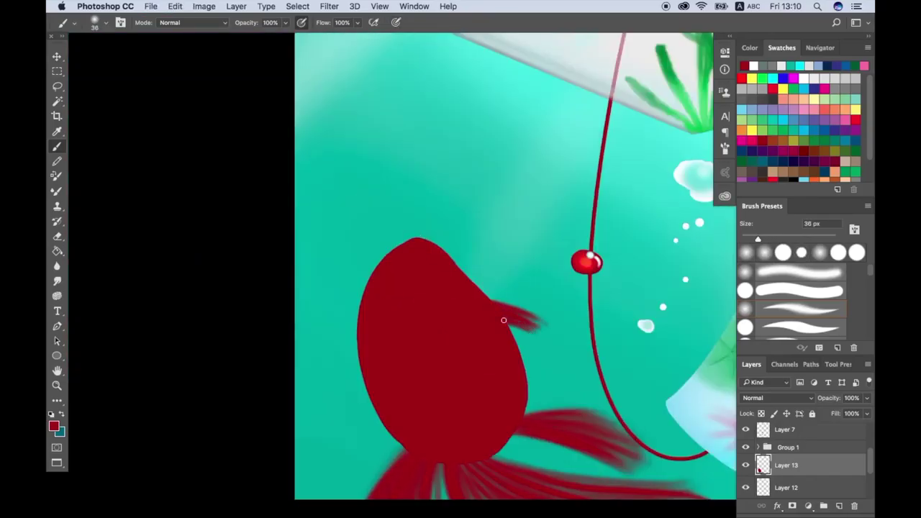
drag(359, 335, 361, 378)
Step: Lock transparent pixels on Layer 13 and fill the goldfish with a brighter red
key(ctrl+0)
key(slash)
key(alt+BackSpace)
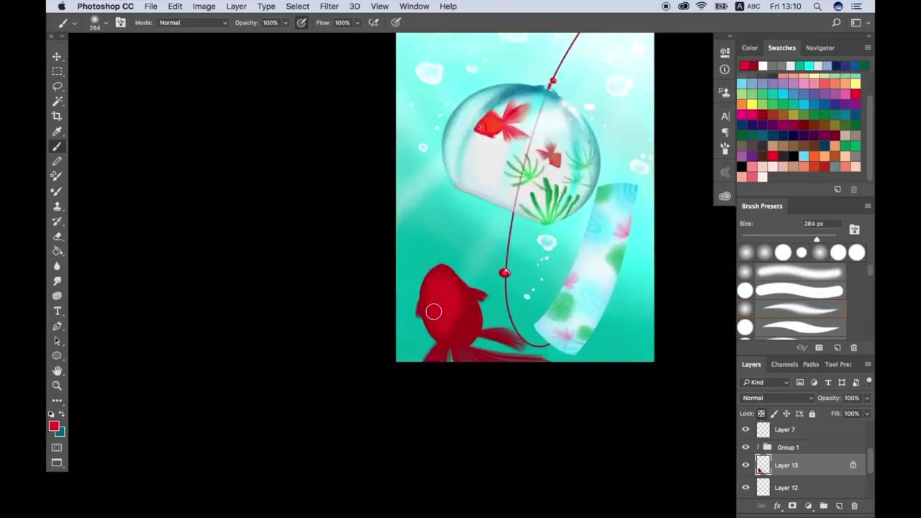
Step: Shade the goldfish body with dark red using a larger brush
key(bracketright)
key(bracketright)
key(bracketright)
scroll(505, 321, up, 3)
click(811, 134)
mouse_move(404, 328)
mouse_down()
mouse_move(421, 353)
mouse_move(427, 407)
mouse_up()
scroll(410, 325, down, 1)
scroll(470, 267, up, 2)
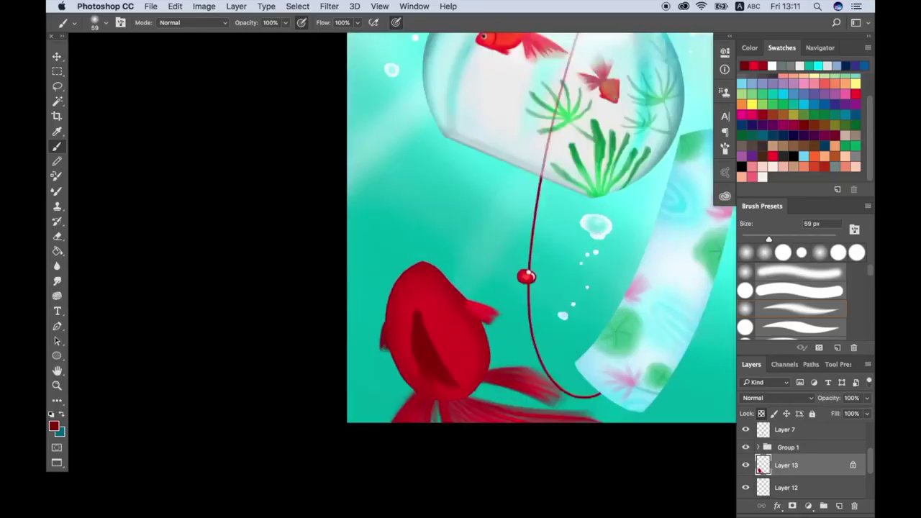
Step: Paint a white eye with a black pupil on the goldfish
click(773, 166)
click(753, 145)
key(bracketleft)
click(415, 301)
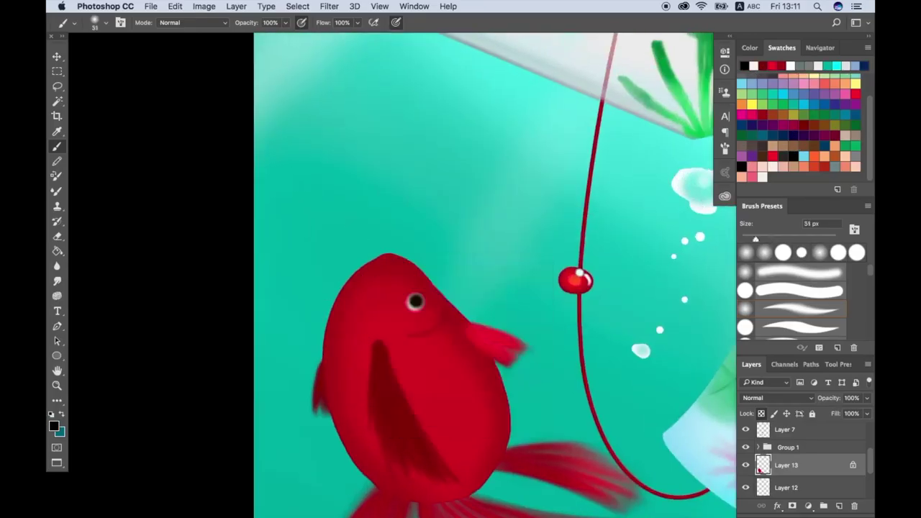
scroll(414, 301, down, 1)
scroll(403, 271, up, 1)
Step: Add orange-red highlights to the goldfish body
alt+click(403, 270)
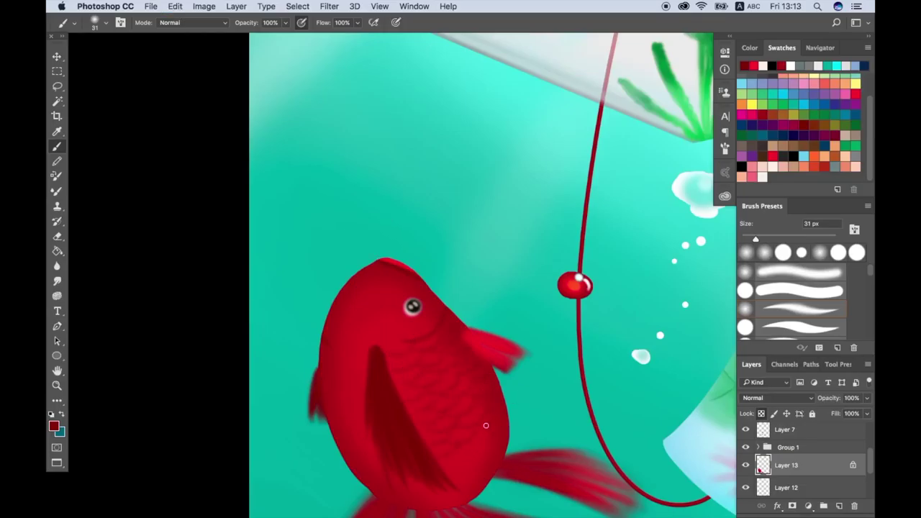
scroll(428, 490, down, 2)
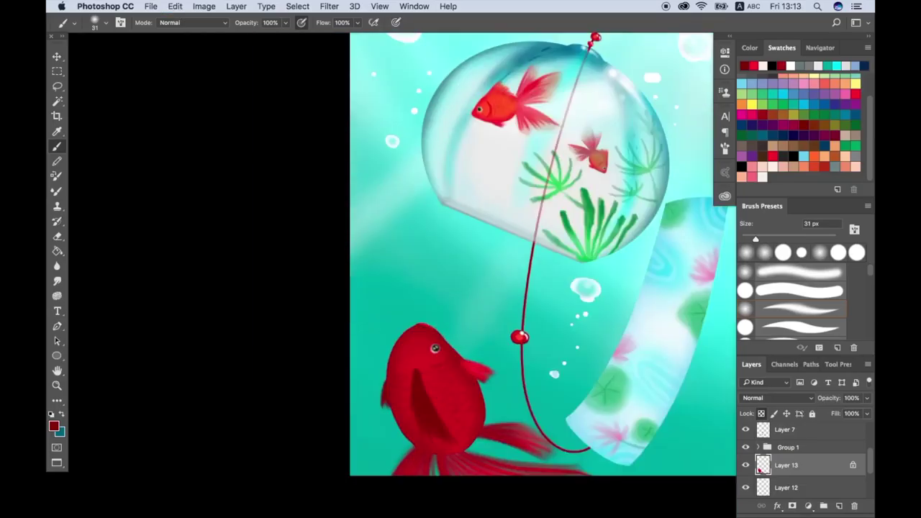
click(856, 93)
click(856, 87)
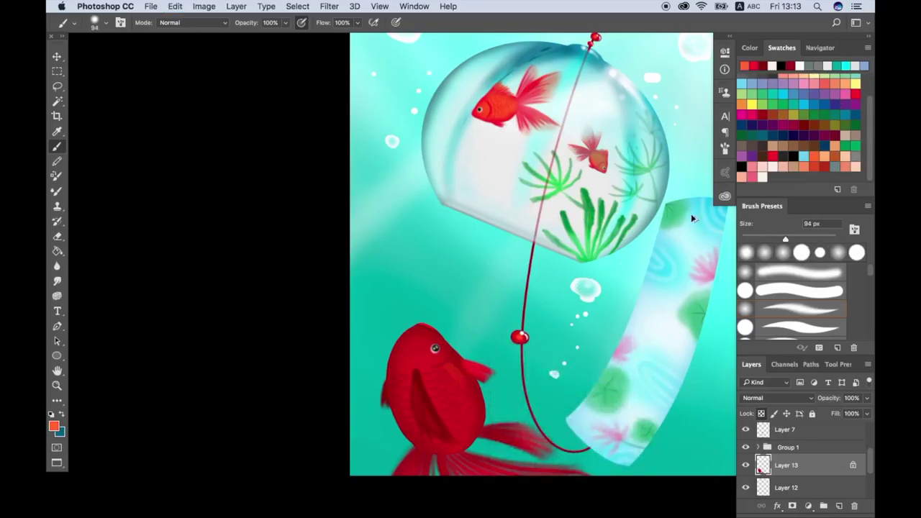
click(725, 147)
click(725, 147)
Step: Set the brush size to 60 px and pick a near-white colour
scroll(492, 295, down, 2)
right_click(493, 295)
text(60)
key(Return)
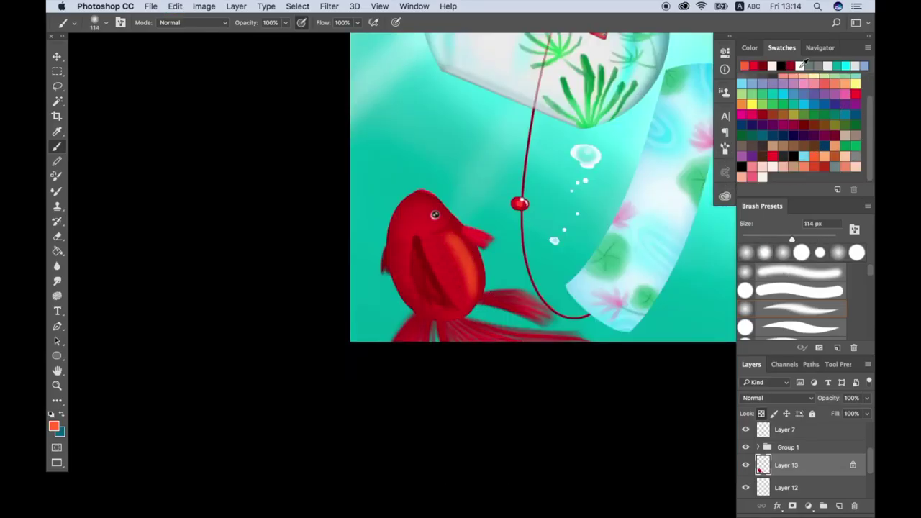
alt+click(461, 248)
scroll(461, 249, down, 3)
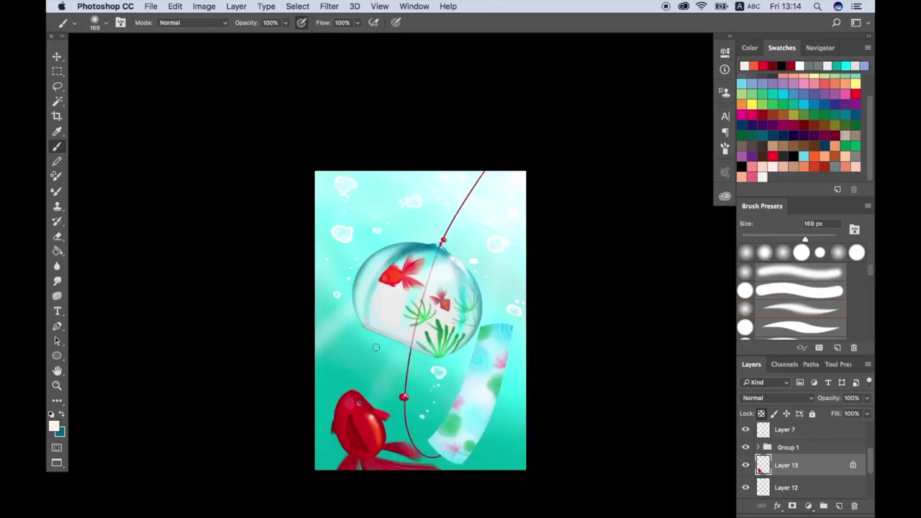
Step: With a 39 px brush, outline and fill the second goldfish's dark red body
scroll(350, 432, up, 3)
right_click(456, 254)
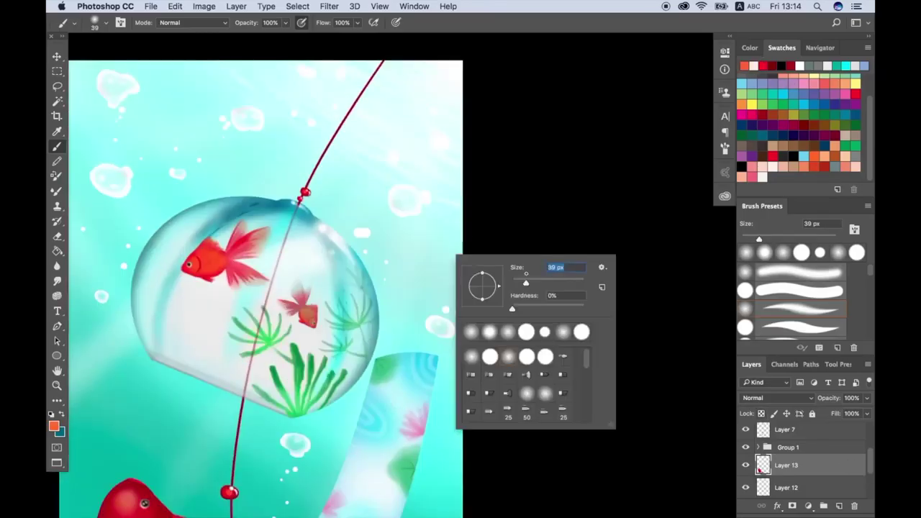
text(39)
key(Return)
drag(423, 224, 385, 271)
scroll(410, 259, up, 3)
mouse_move(193, 267)
mouse_down()
mouse_move(461, 144)
mouse_move(389, 285)
mouse_up()
Step: Paint feathery red tail fin strokes with a 78 px brush
right_click(389, 286)
text(78)
key(Return)
drag(493, 277, 426, 300)
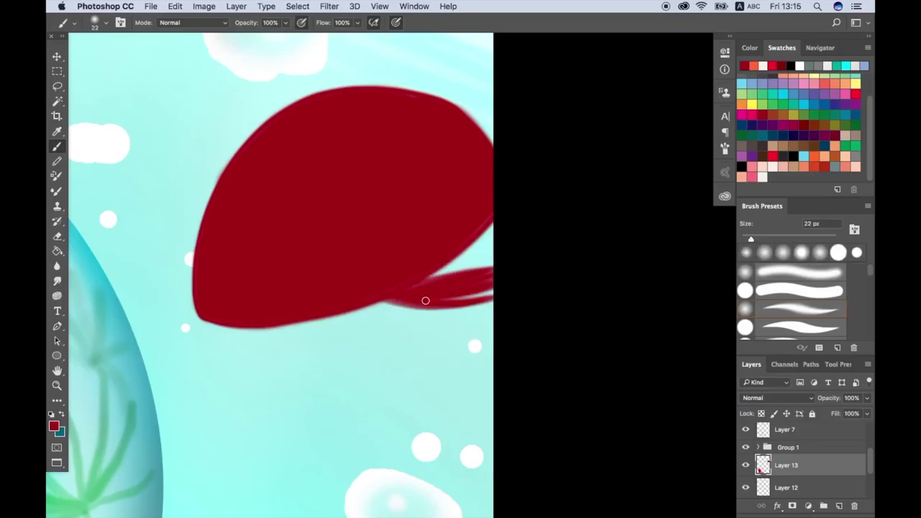
scroll(426, 300, up, 3)
drag(471, 43, 477, 205)
scroll(478, 201, up, 3)
drag(424, 80, 461, 281)
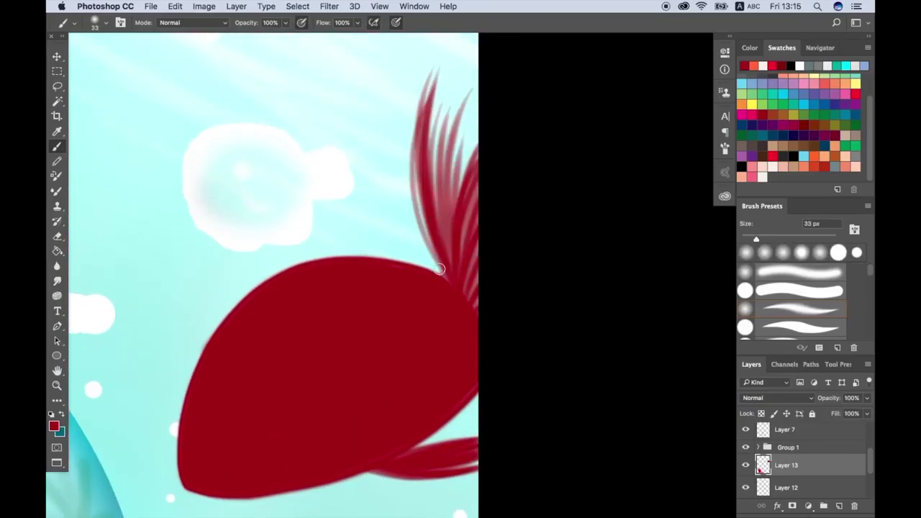
drag(410, 36, 446, 274)
Step: Paint small fin strokes above the body with a 22 px brush
right_click(437, 151)
key(Escape)
scroll(466, 404, up, 1)
scroll(466, 403, down, 2)
right_click(466, 403)
text(22)
key(Return)
mouse_move(216, 317)
mouse_down()
mouse_move(302, 230)
mouse_move(257, 321)
mouse_move(247, 300)
mouse_up()
Step: Paint the second fish's eye with a 23 px brush
scroll(247, 300, down, 2)
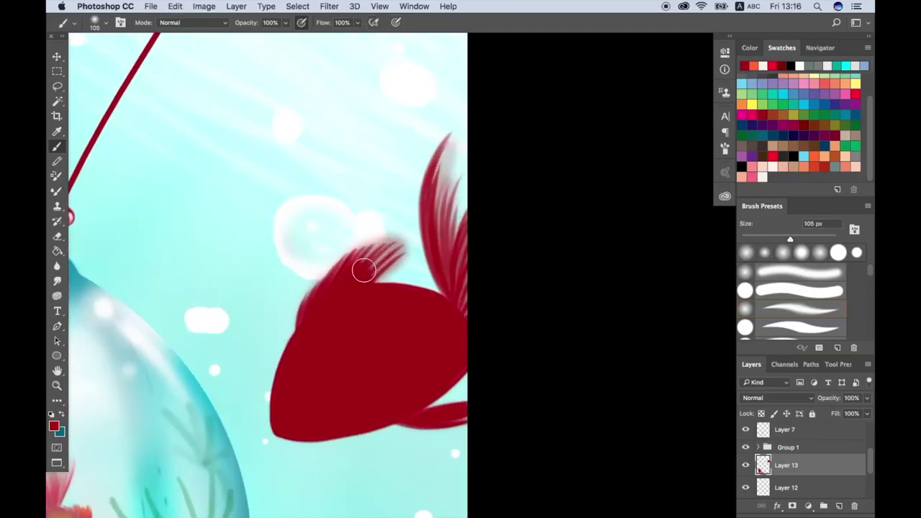
right_click(403, 292)
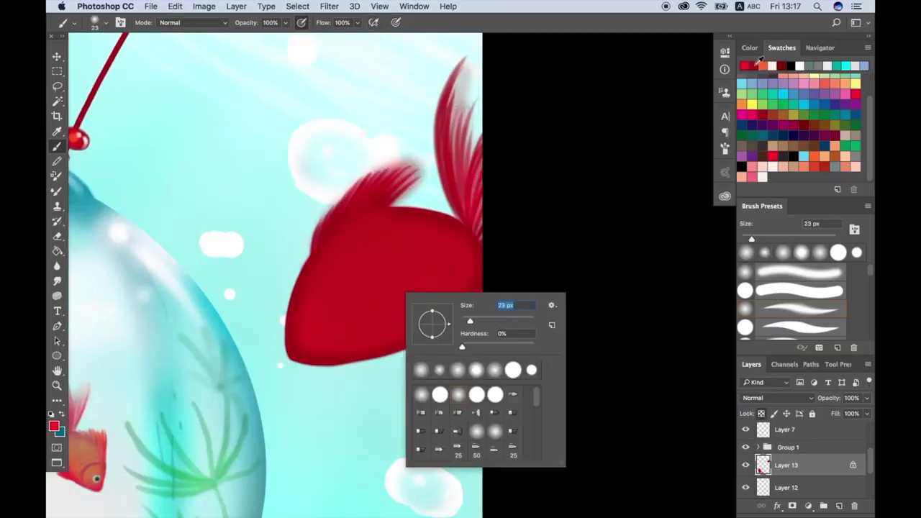
text(23)
key(Return)
click(321, 330)
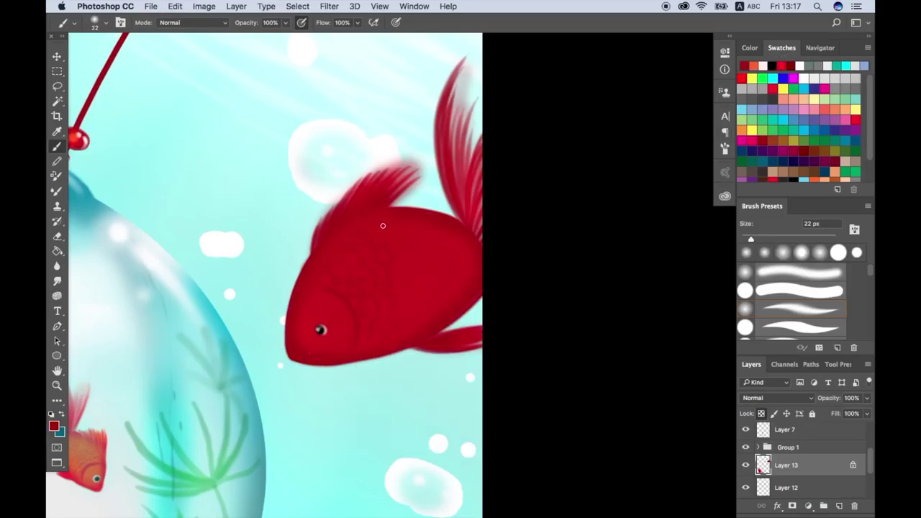
Step: Add glossy highlight strokes to the second fish's body and fins
right_click(430, 286)
drag(338, 266, 432, 230)
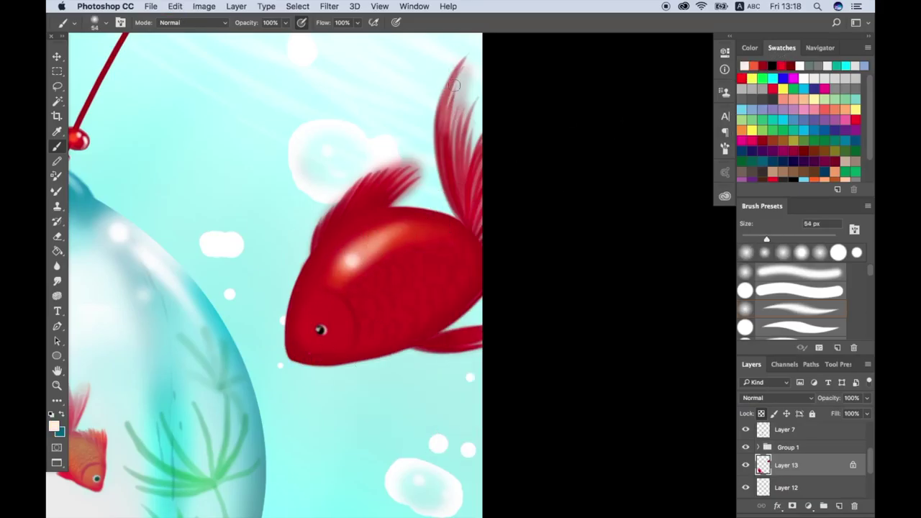
drag(454, 80, 461, 144)
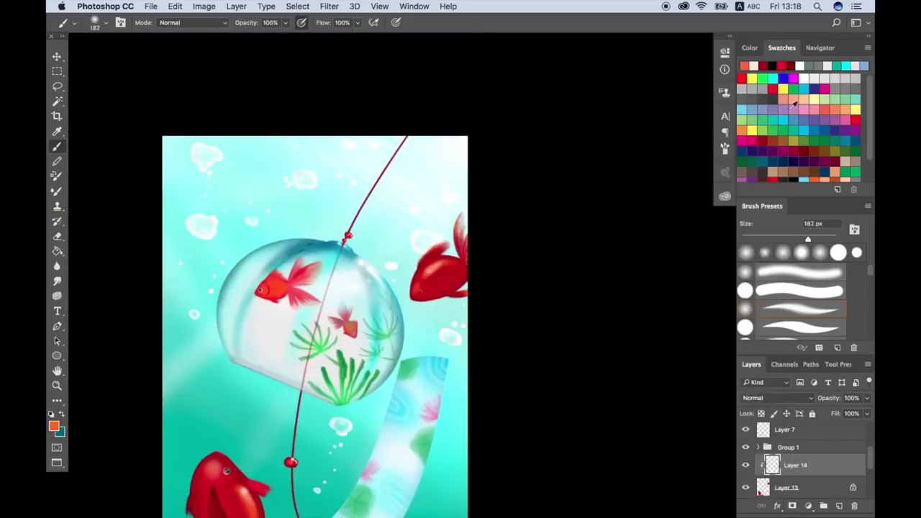